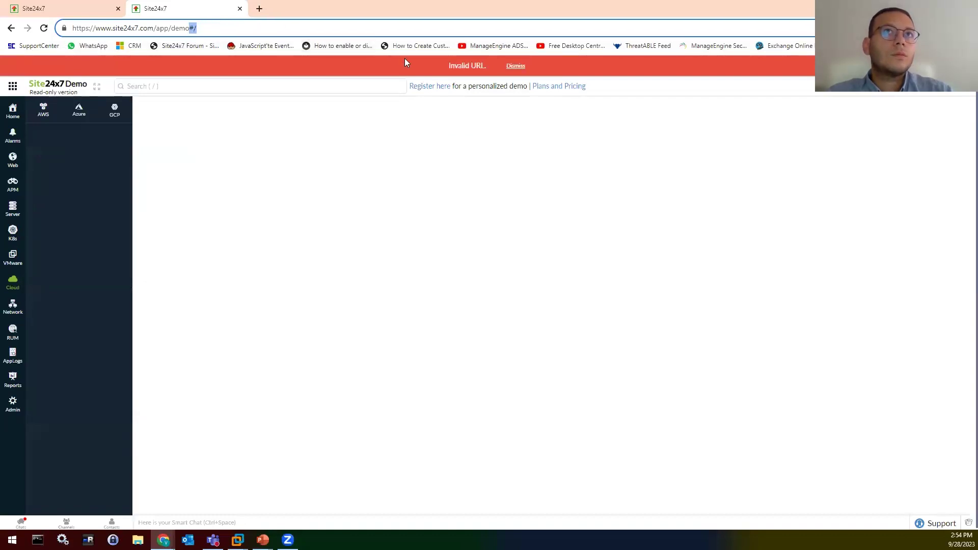
# Open the APM Insight applications list in the demo account and review the monitored applications
pyautogui.click(12, 184)
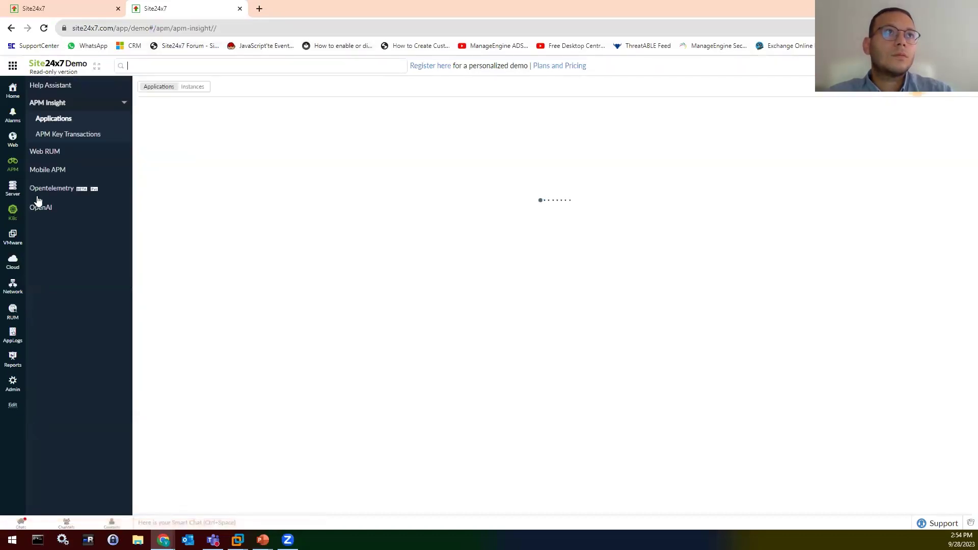
pyautogui.click(246, 30)
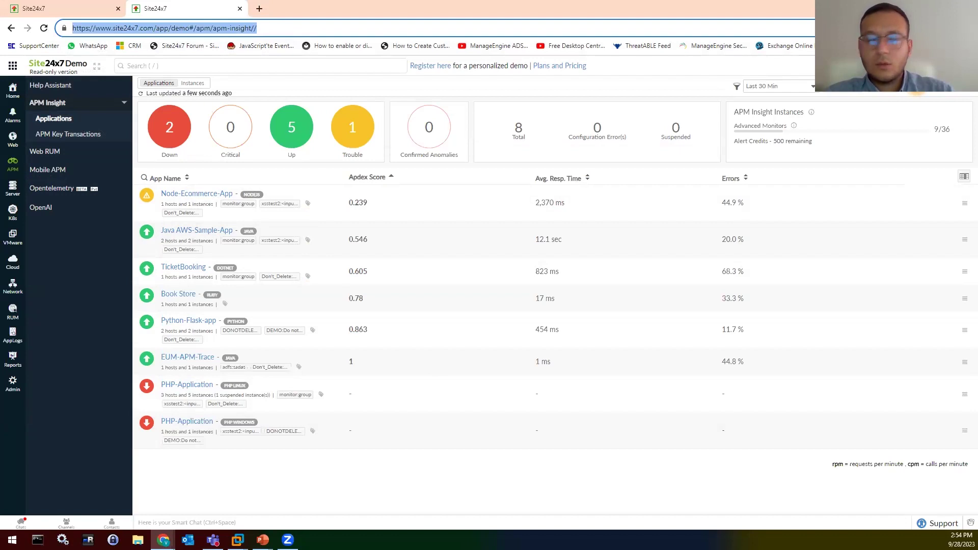
pyautogui.press('Escape')
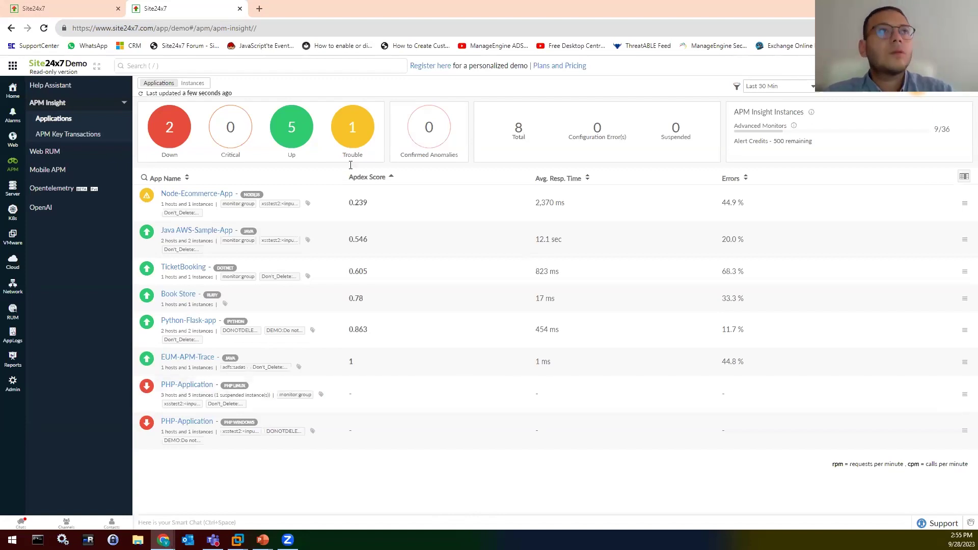
# Switch to the client account and review the summary of the Vitel website monitor, including availability and response time by location
pyautogui.click(88, 5)
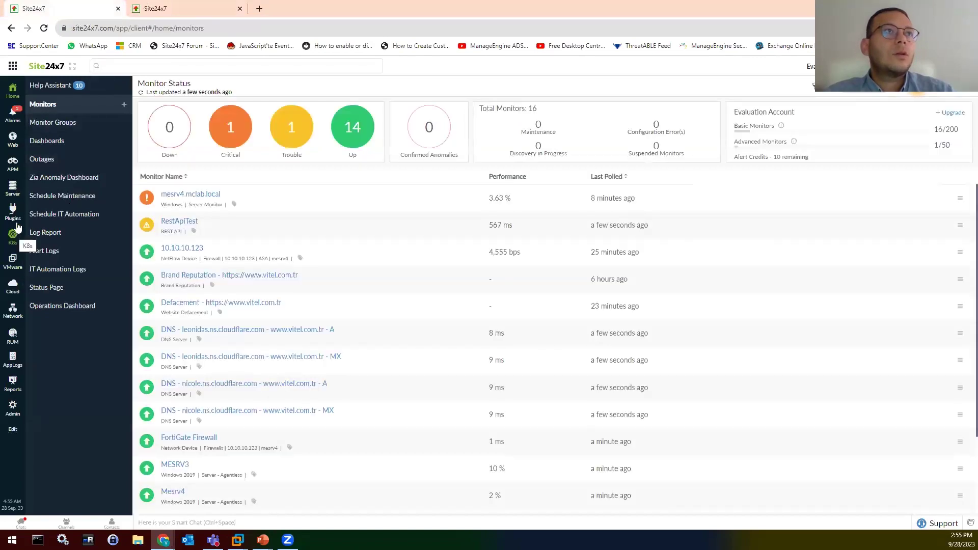
pyautogui.click(13, 139)
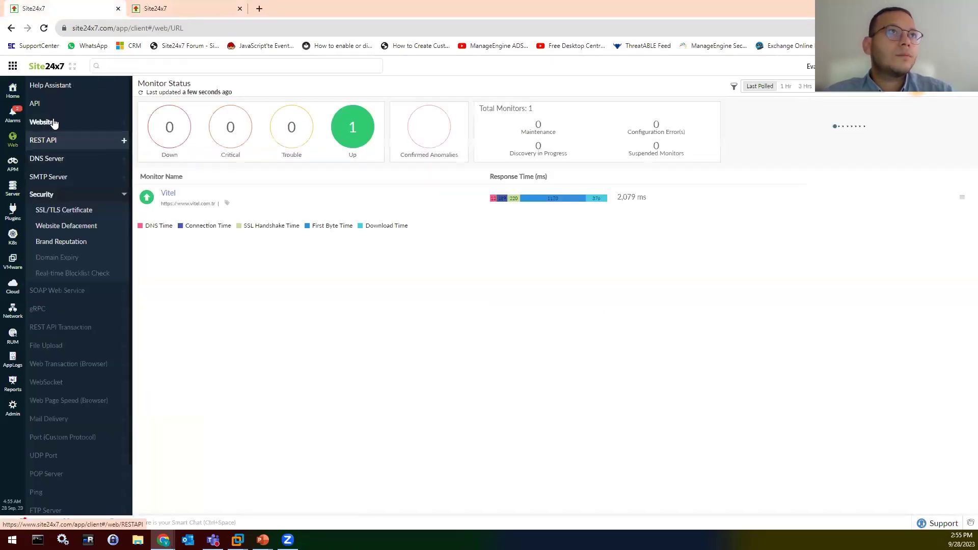
pyautogui.click(168, 194)
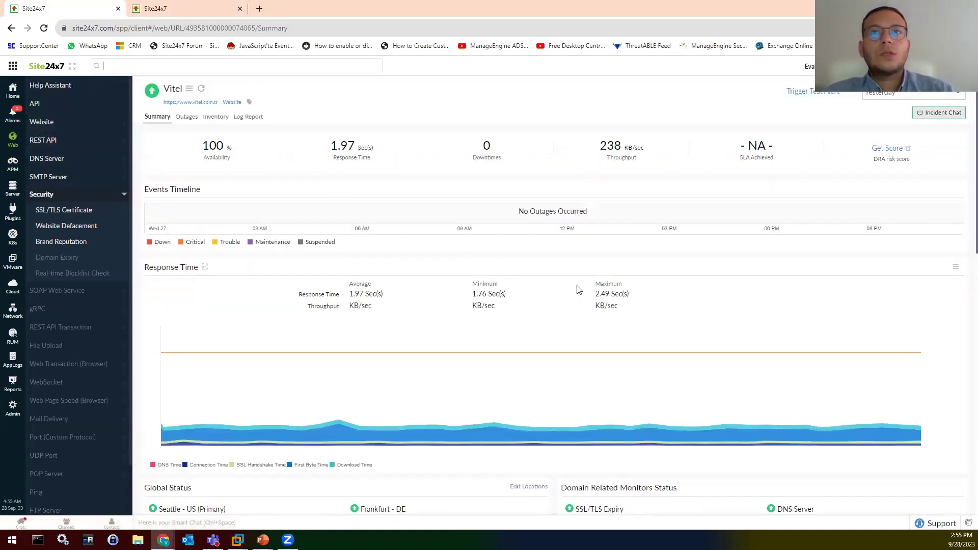
pyautogui.scroll(-2, 303, 266)
pyautogui.scroll(-3, 360, 278)
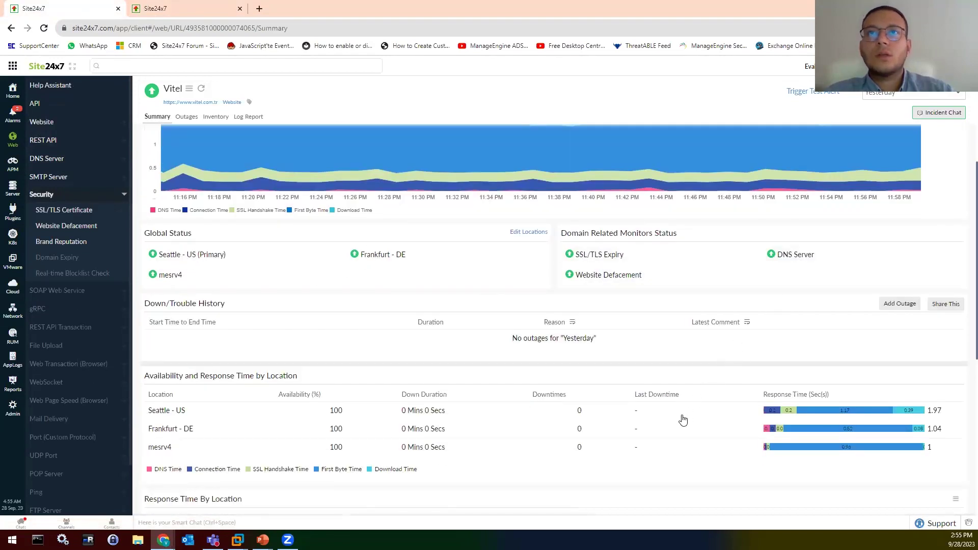
pyautogui.scroll(-2, 683, 419)
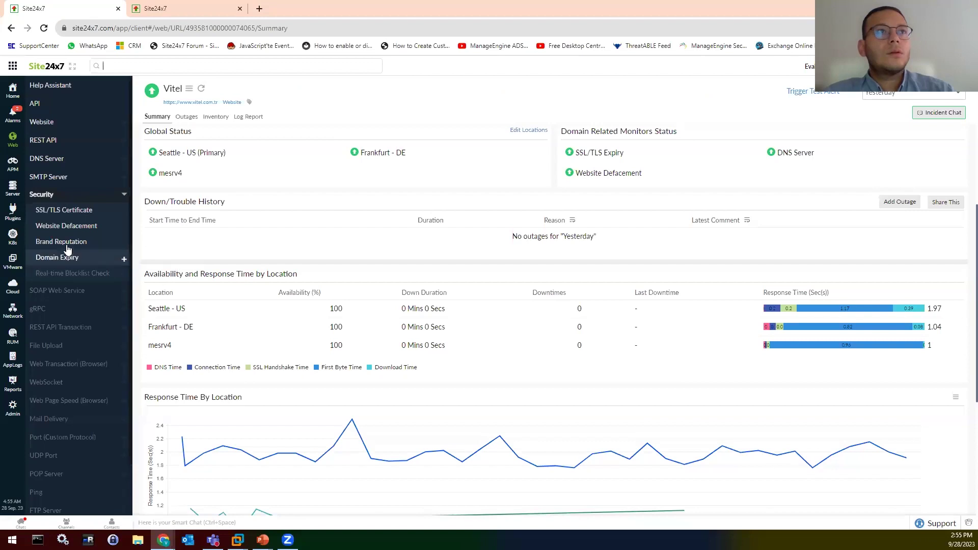
pyautogui.click(64, 210)
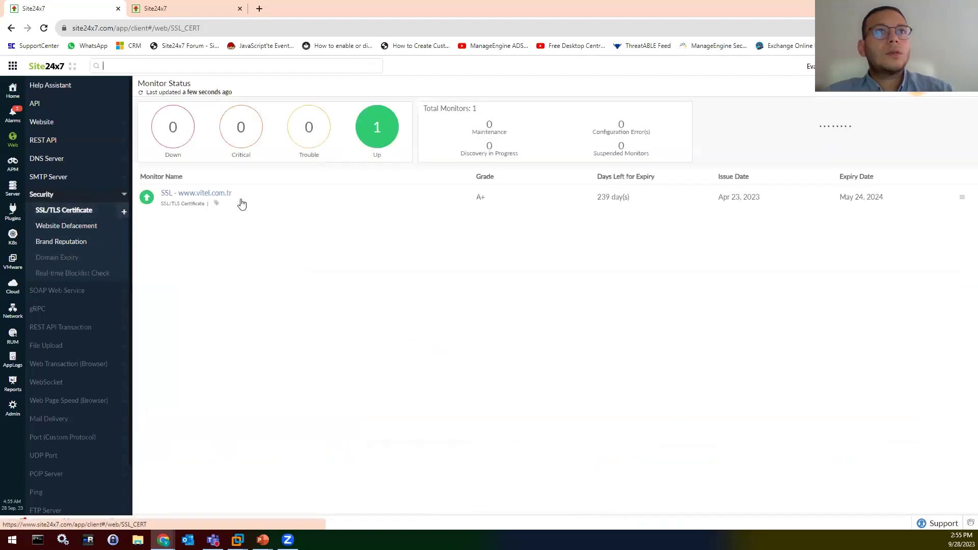
pyautogui.click(195, 194)
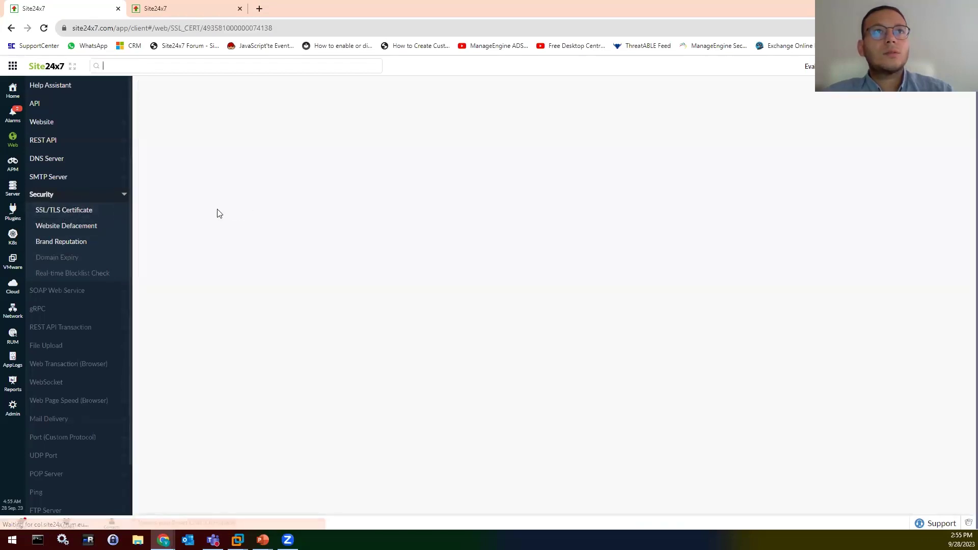
pyautogui.click(74, 227)
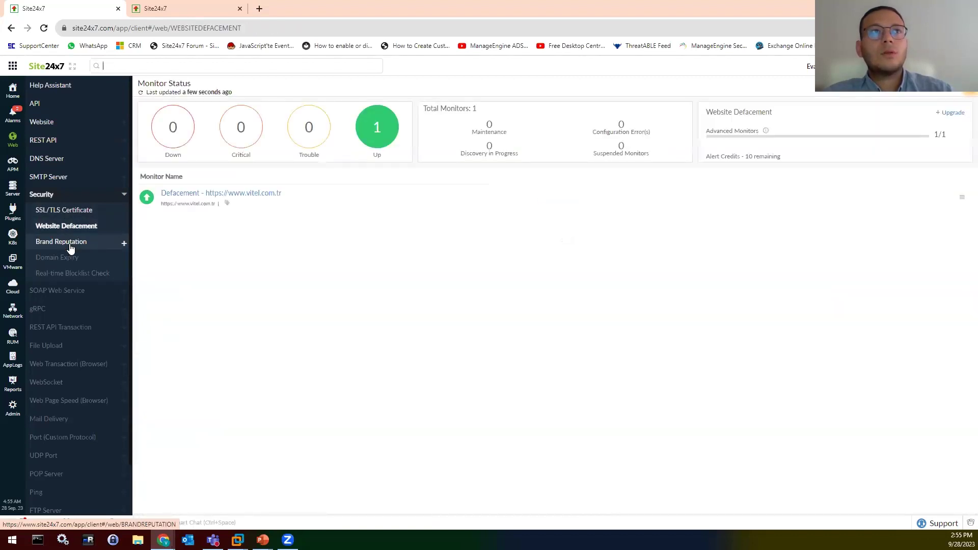
pyautogui.click(71, 245)
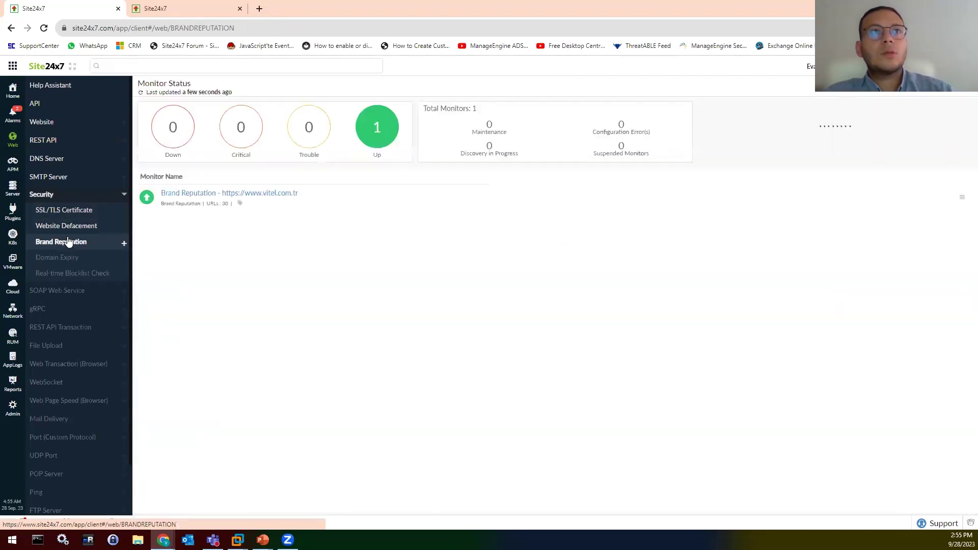
pyautogui.click(208, 192)
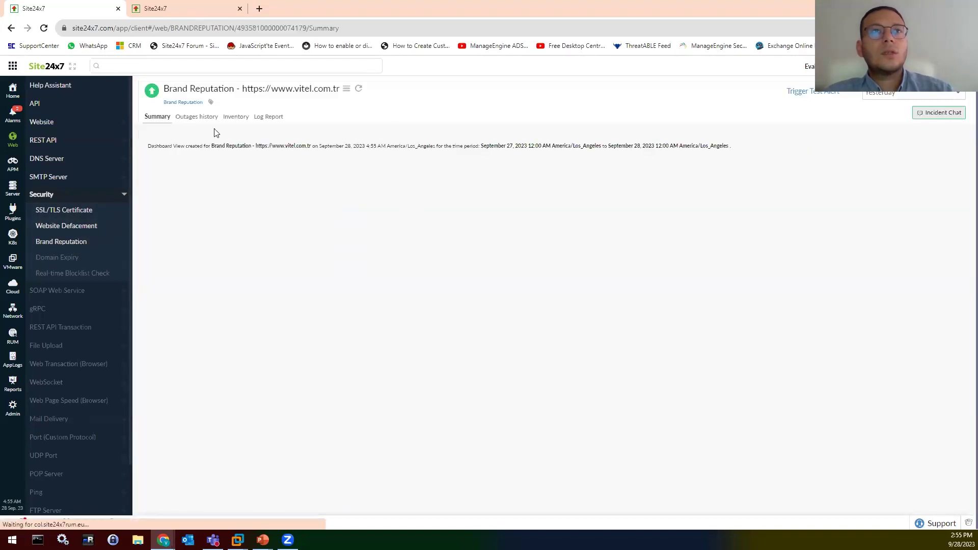
# Start adding a REST API monitor and examine its endpoint URL field and response format choices
pyautogui.click(54, 144)
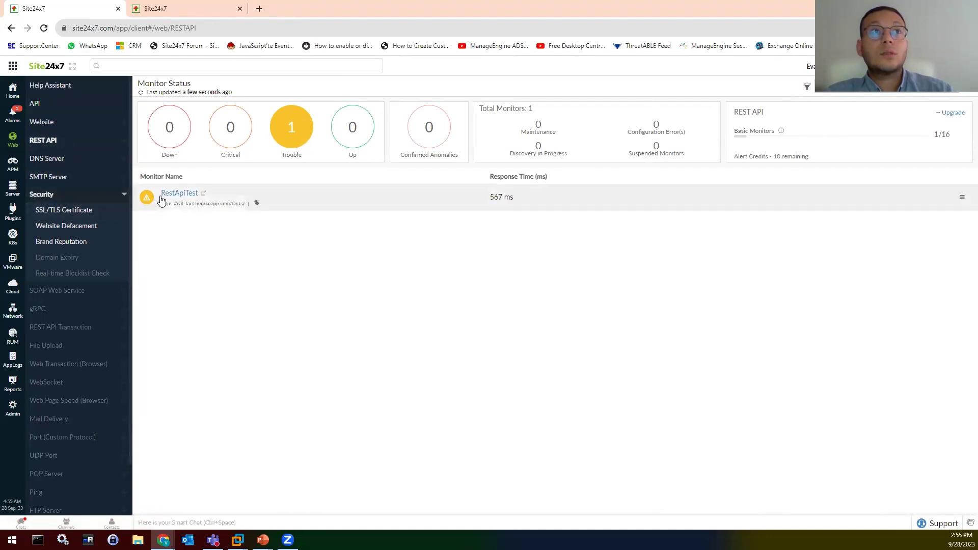
pyautogui.click(123, 143)
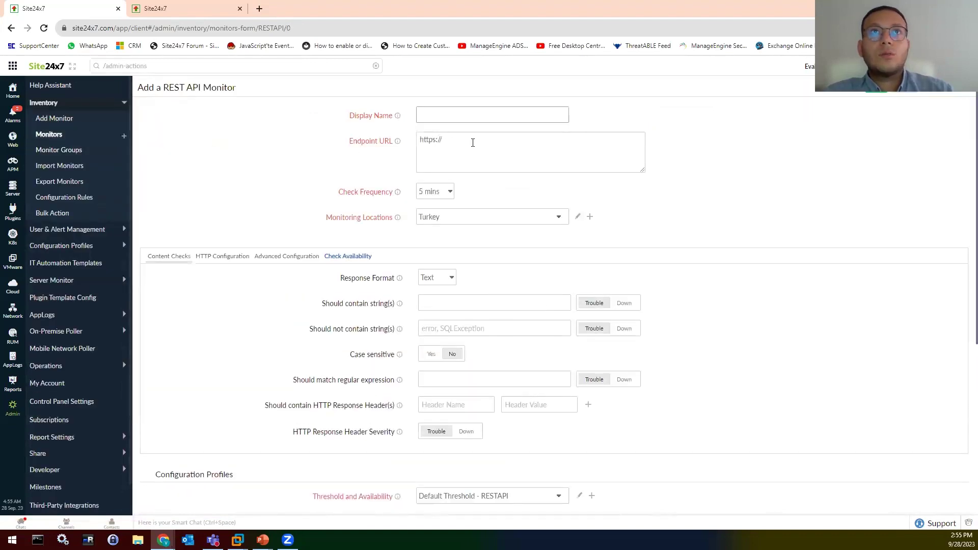
pyautogui.moveTo(472, 139); pyautogui.dragTo(398, 140)
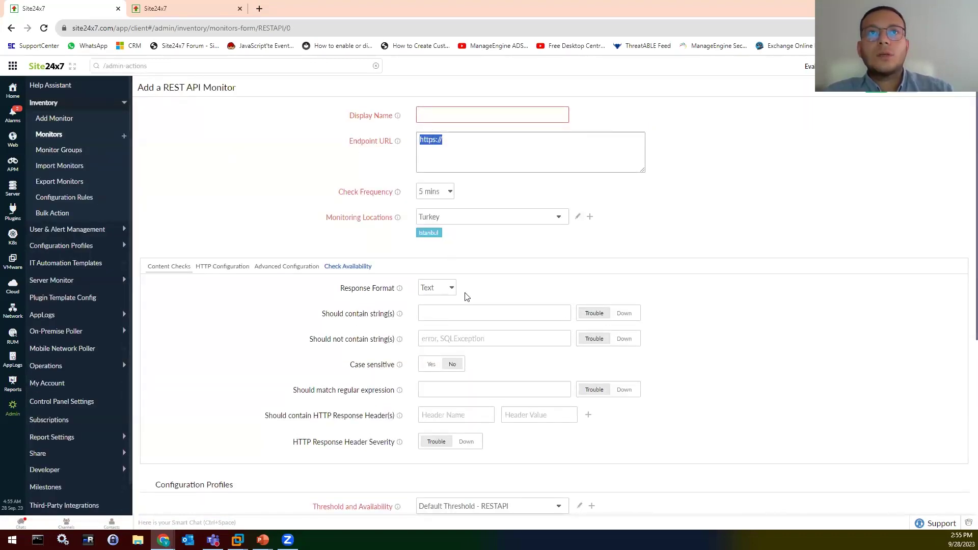
pyautogui.click(451, 288)
pyautogui.click(509, 302)
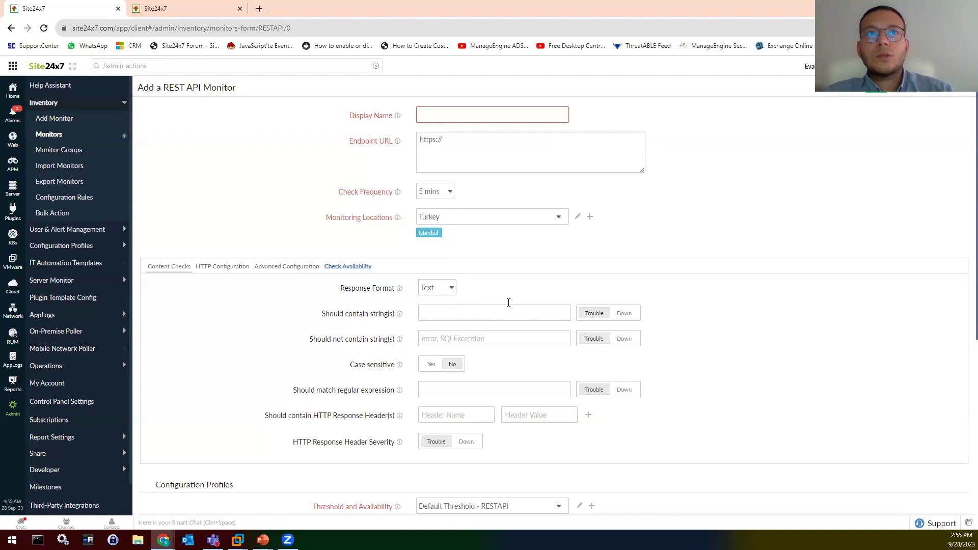
# Examine the HTTP configuration, advanced configuration and alert options of the new REST API monitor form
pyautogui.click(222, 266)
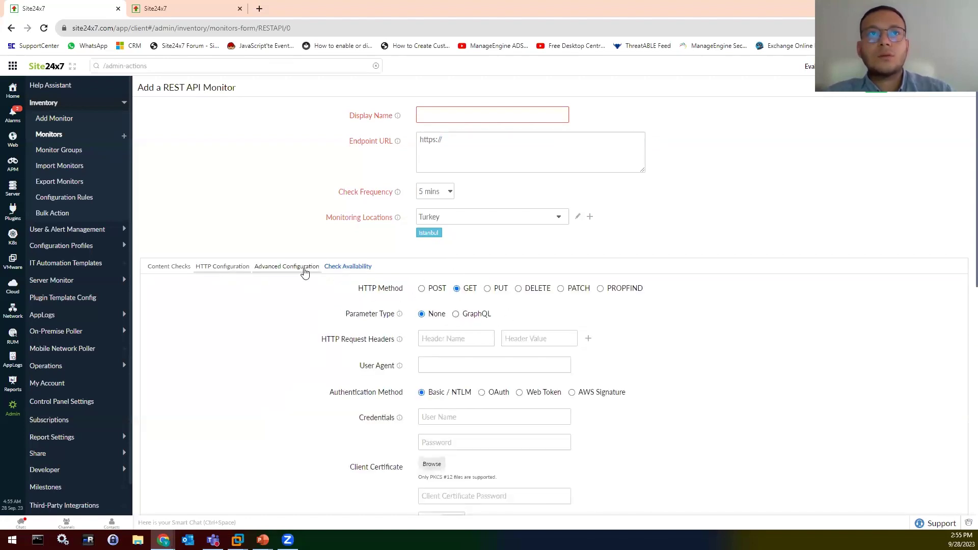
pyautogui.click(286, 266)
pyautogui.scroll(-1, 448, 318)
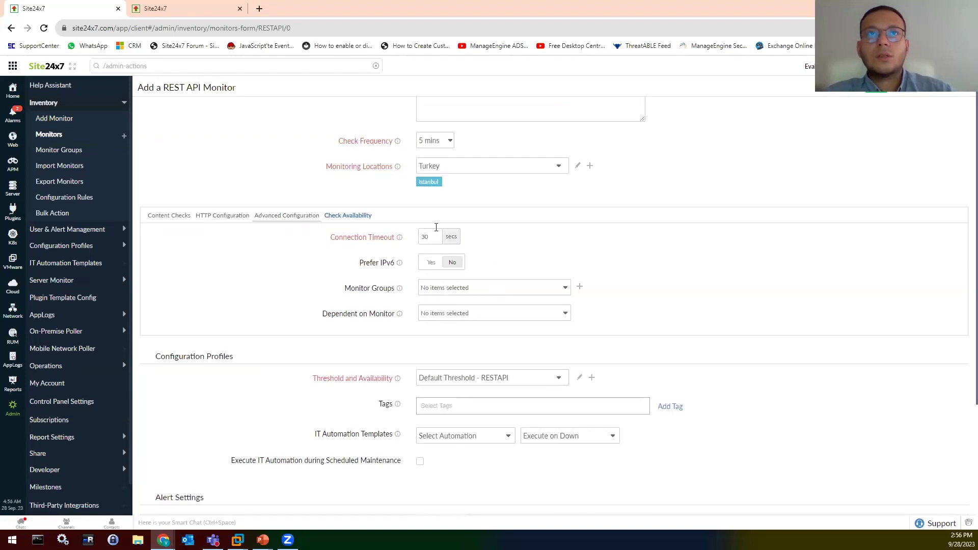
pyautogui.scroll(1, 394, 285)
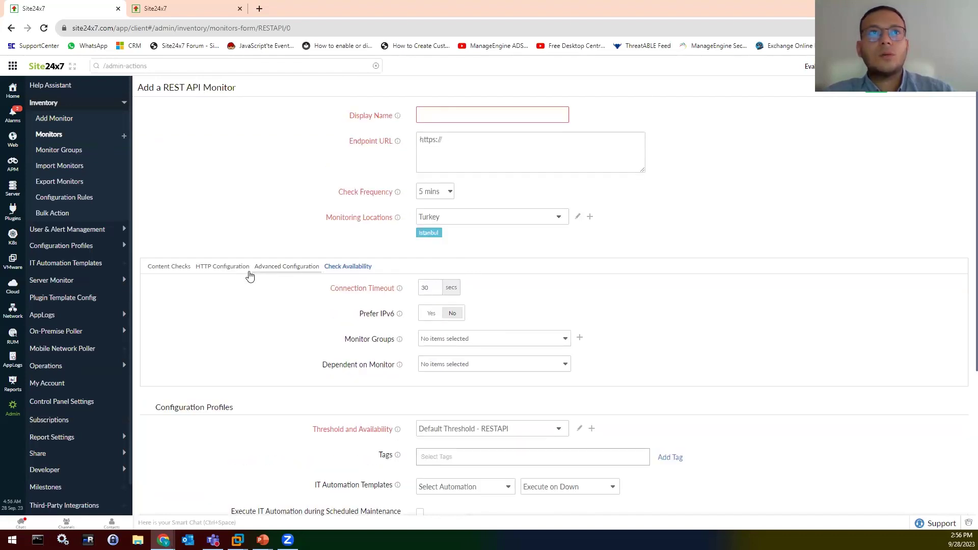
pyautogui.click(234, 267)
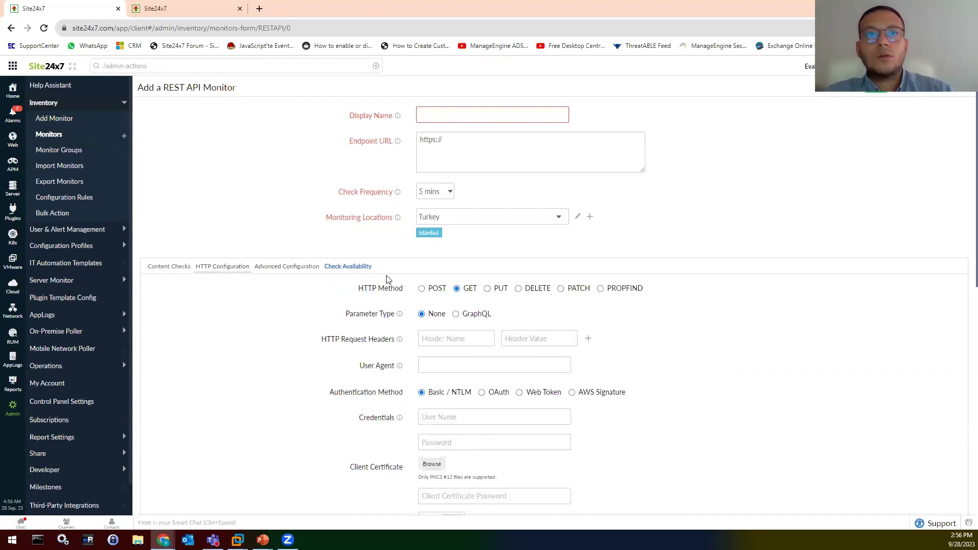
pyautogui.click(300, 266)
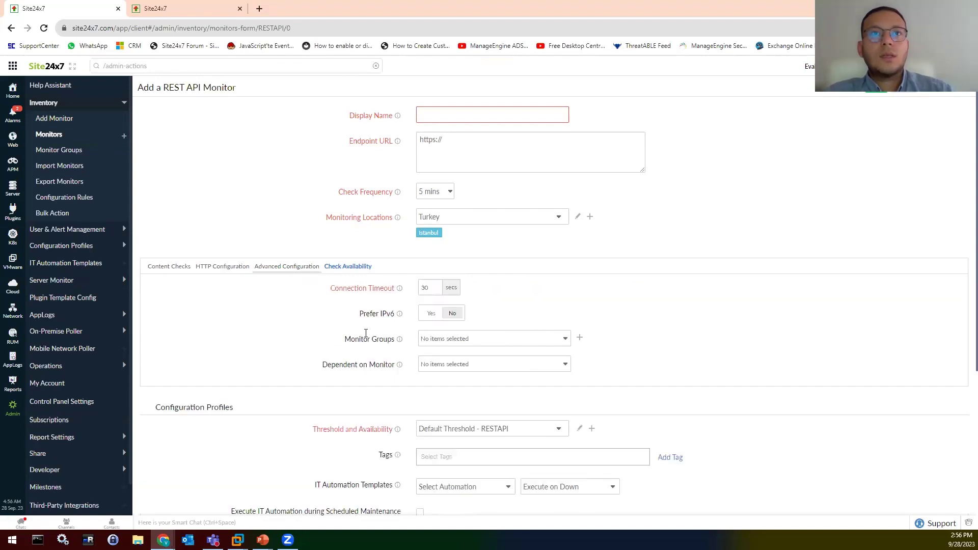
pyautogui.scroll(-3, 392, 356)
pyautogui.scroll(-2, 410, 367)
pyautogui.scroll(5, 383, 323)
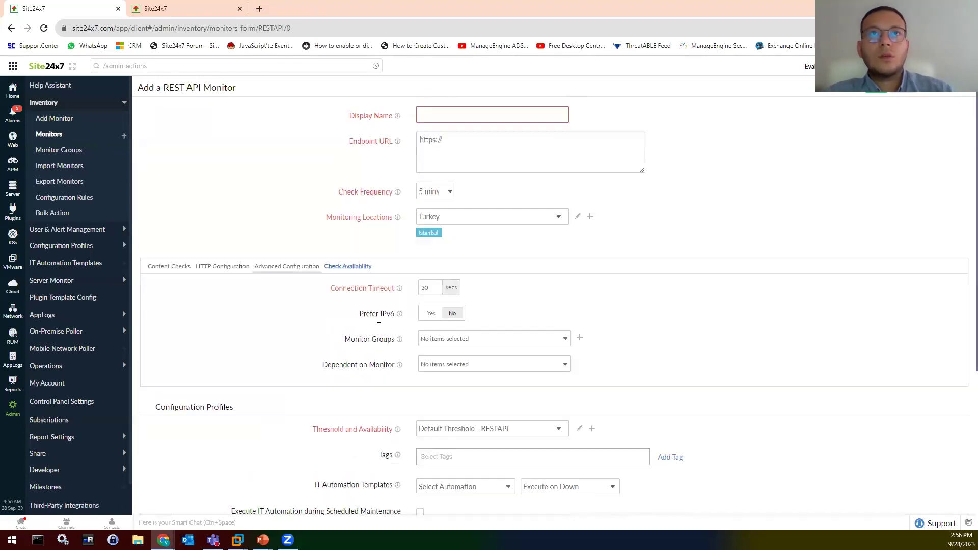
# Add a content check requiring the string "verified":true to the new REST API monitor, and close the form without saving
pyautogui.click(185, 268)
pyautogui.scroll(-2, 435, 339)
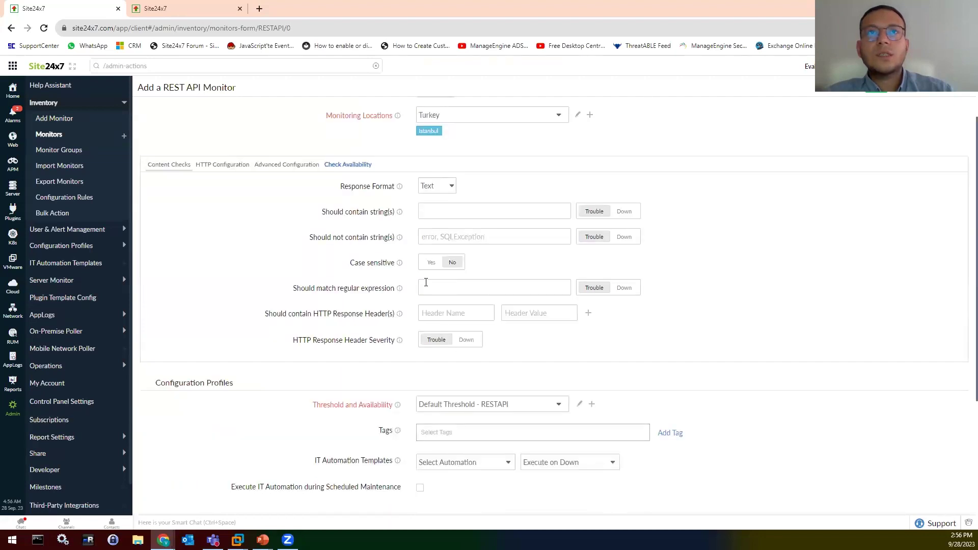
pyautogui.click(441, 214)
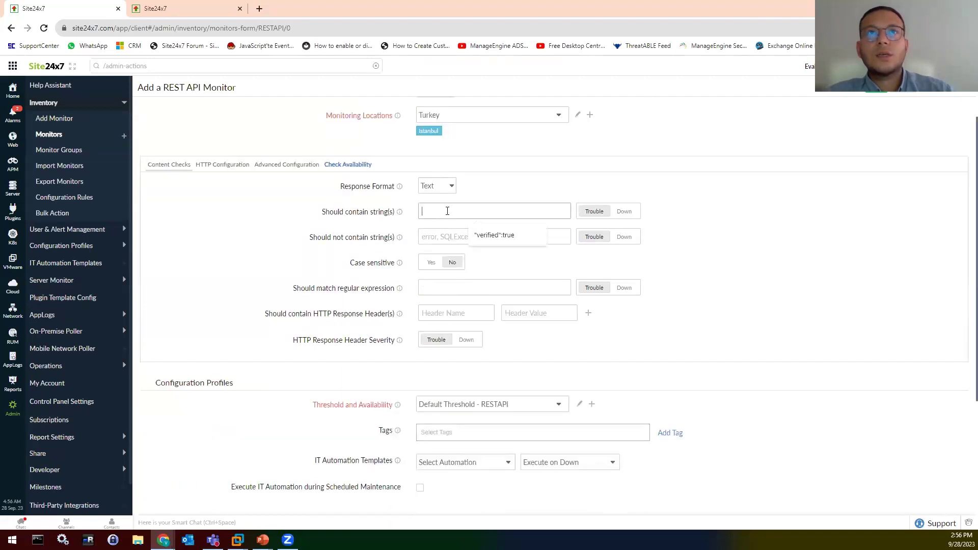
pyautogui.click(512, 235)
pyautogui.tripleClick(489, 216)
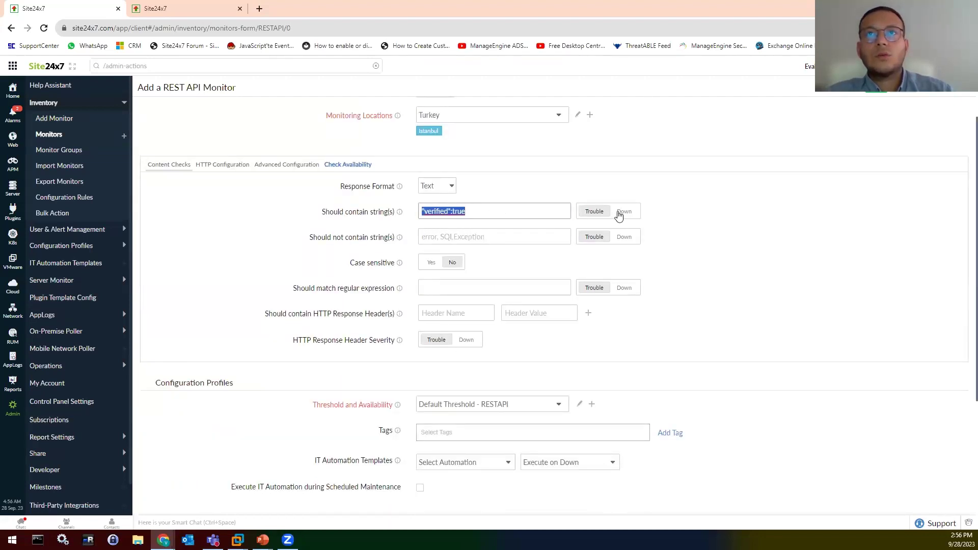
pyautogui.click(500, 209)
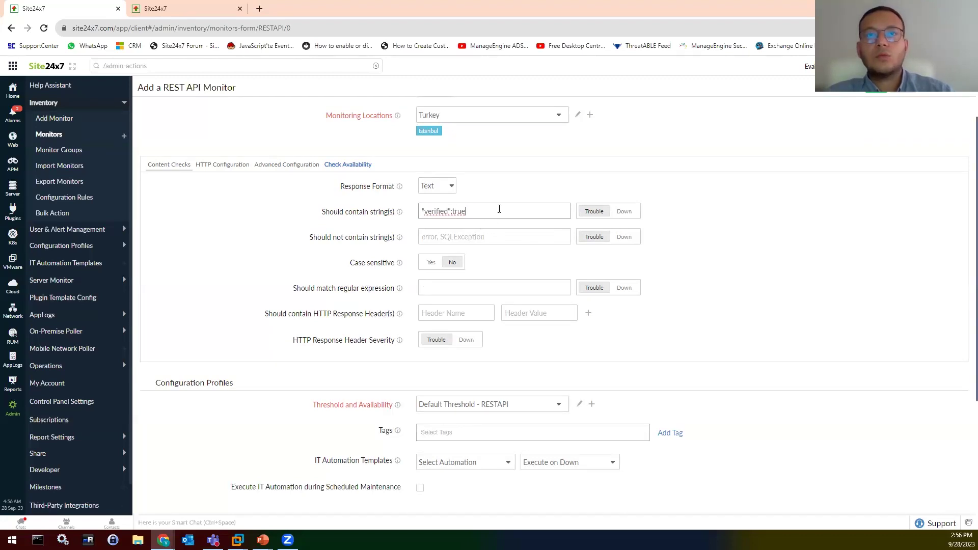
pyautogui.scroll(2, 470, 226)
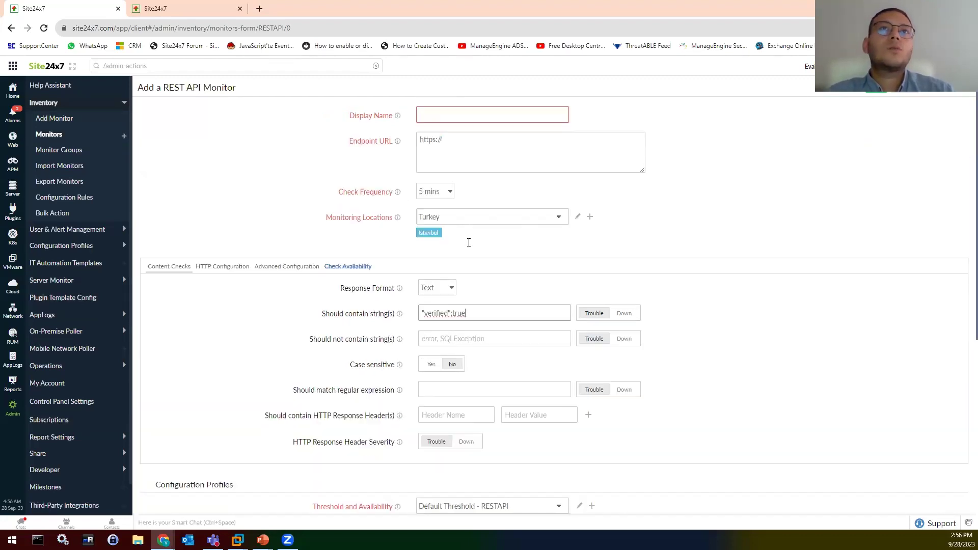
pyautogui.click(175, 266)
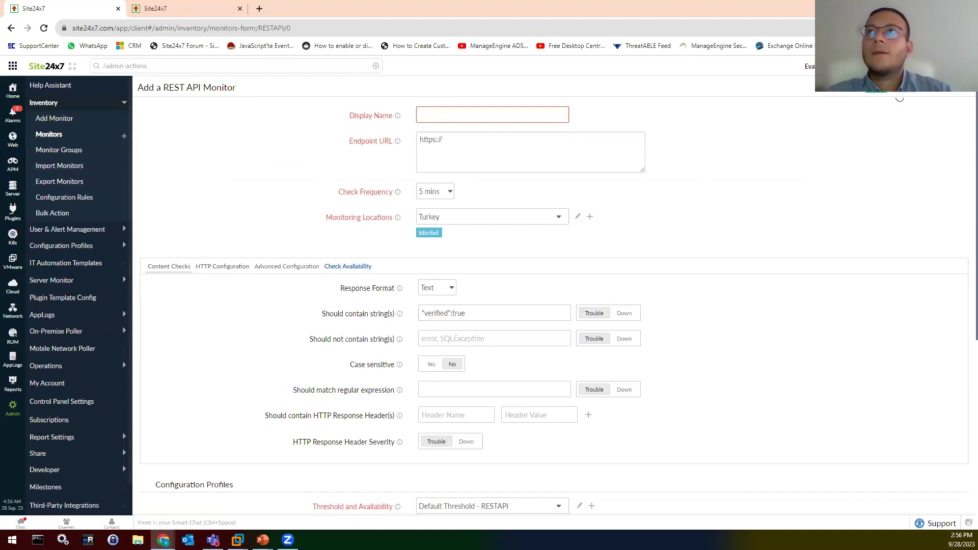
pyautogui.click(895, 96)
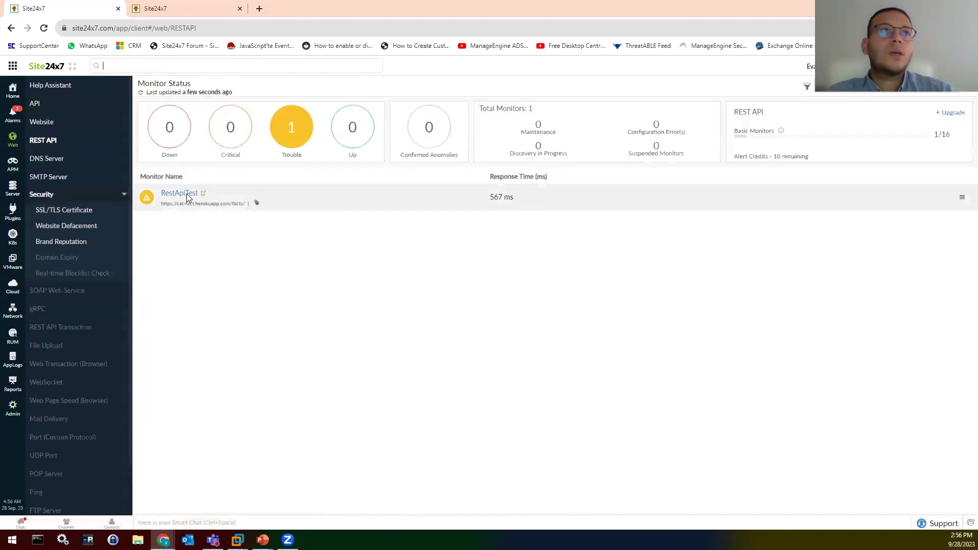
# Open a new SOAP web service monitor form and examine its content checks, HTTP configuration, configuration profiles and alert settings
pyautogui.click(123, 292)
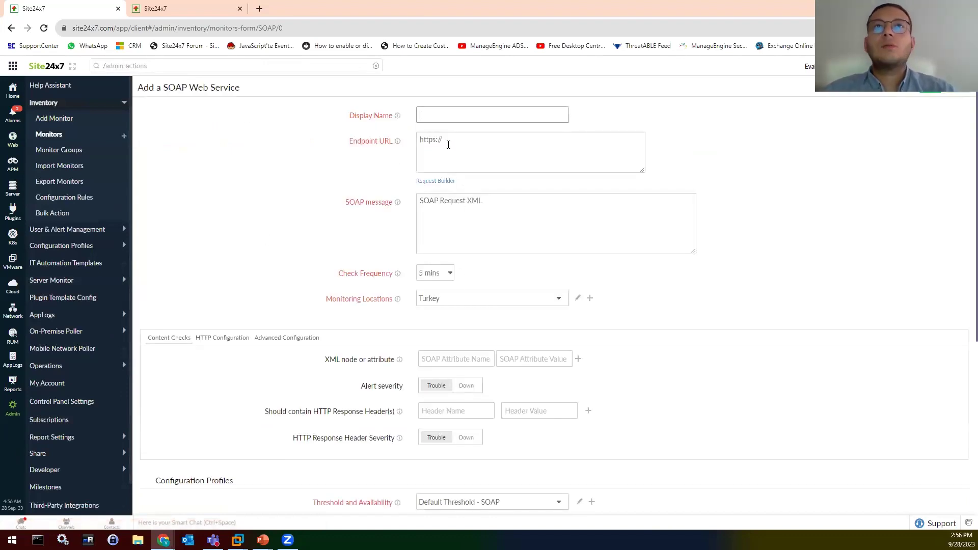
pyautogui.scroll(-1, 357, 305)
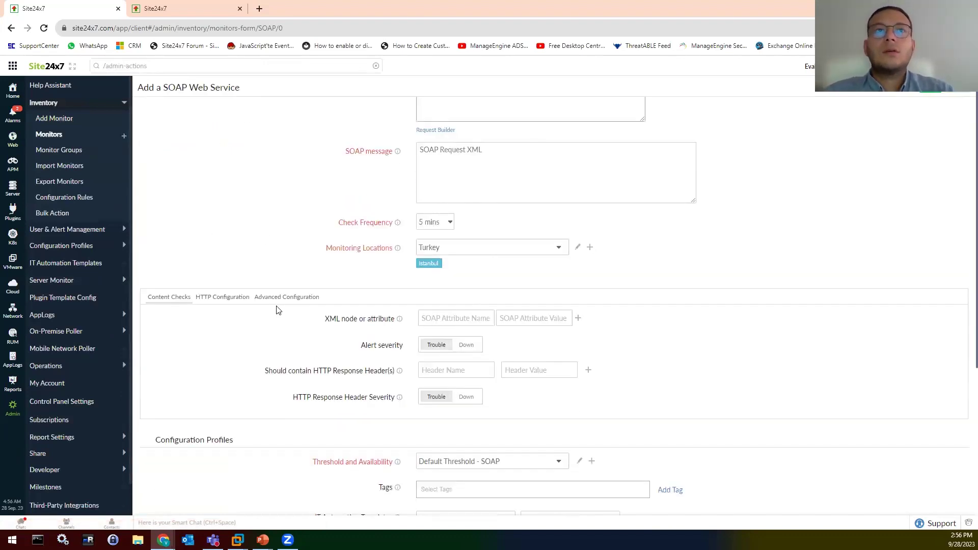
pyautogui.click(228, 299)
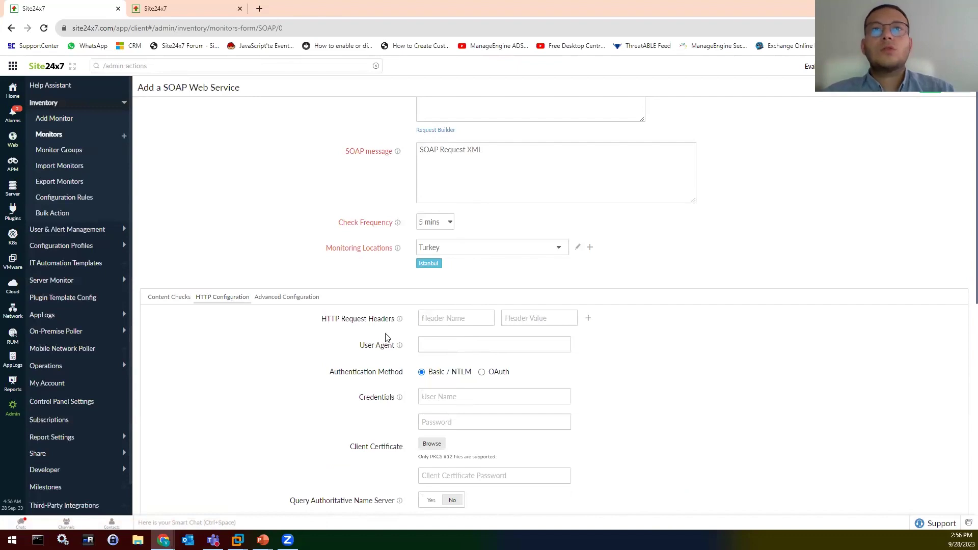
pyautogui.scroll(-9, 486, 333)
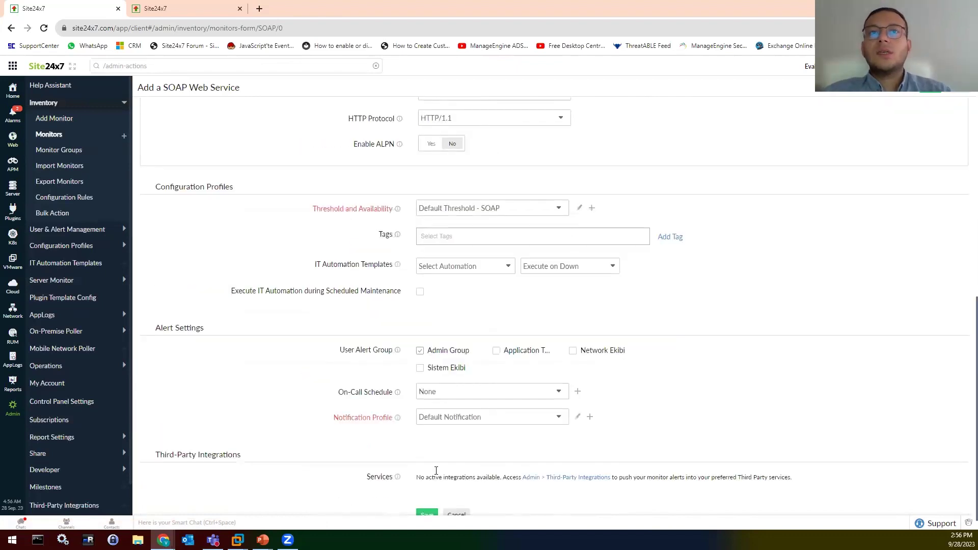
pyautogui.scroll(10, 483, 329)
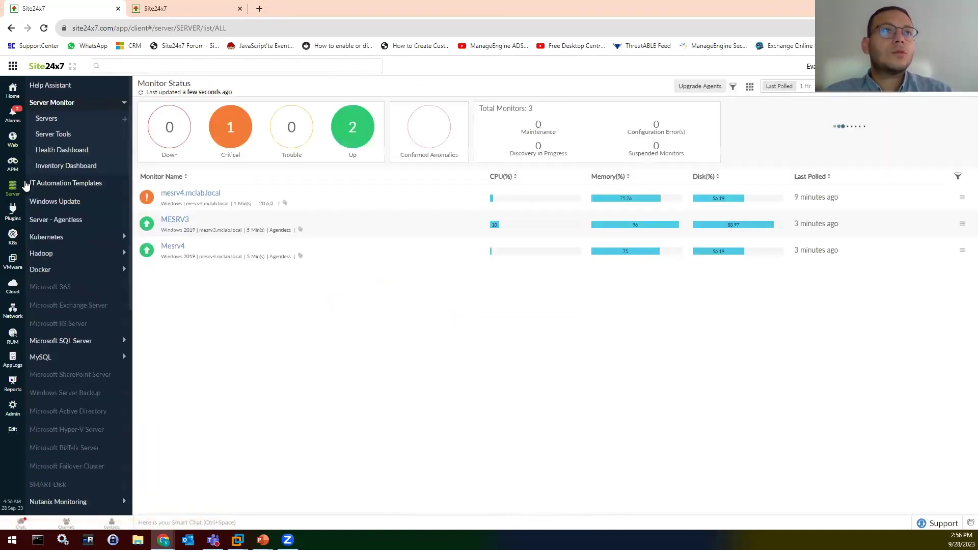
# View the server monitor types that can be added, and open the agentless server monitoring discovery setup
pyautogui.click(125, 120)
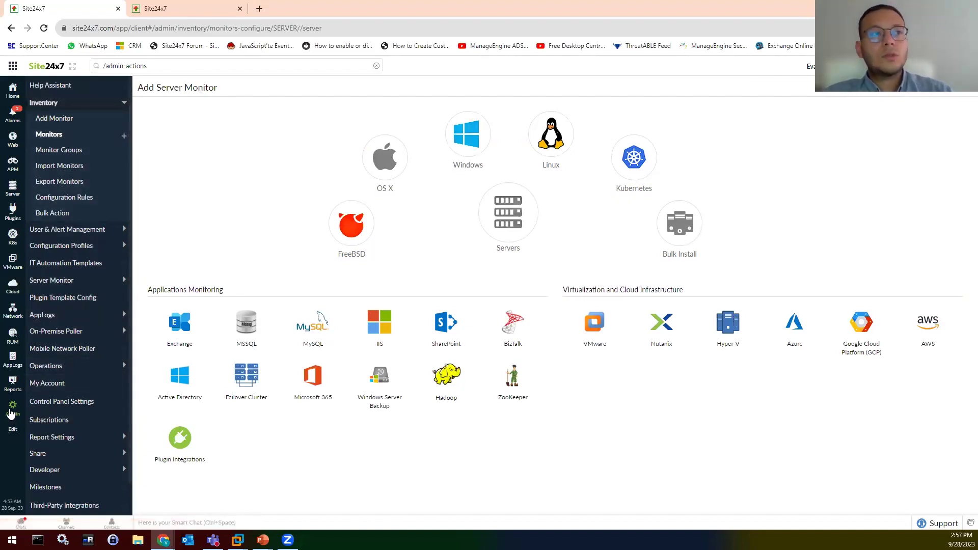
pyautogui.click(11, 427)
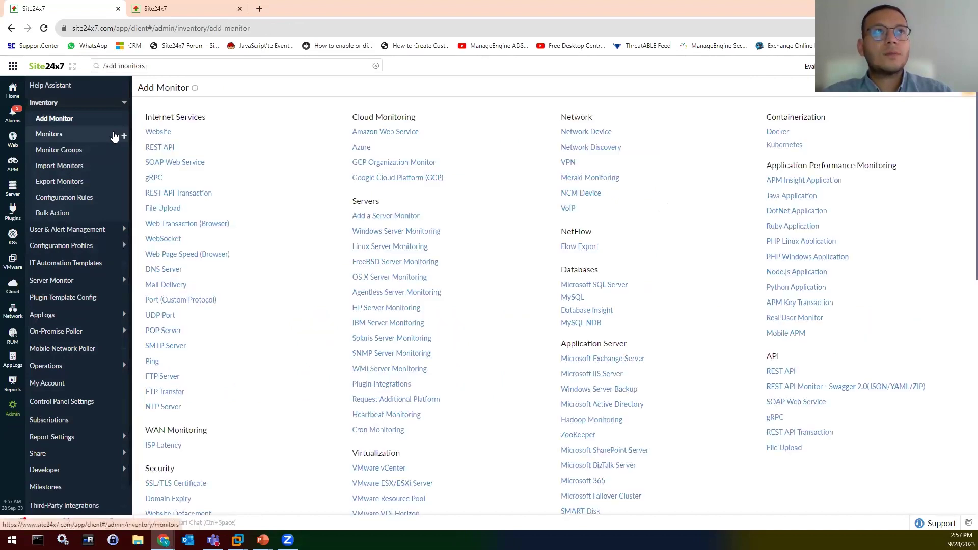
pyautogui.click(89, 133)
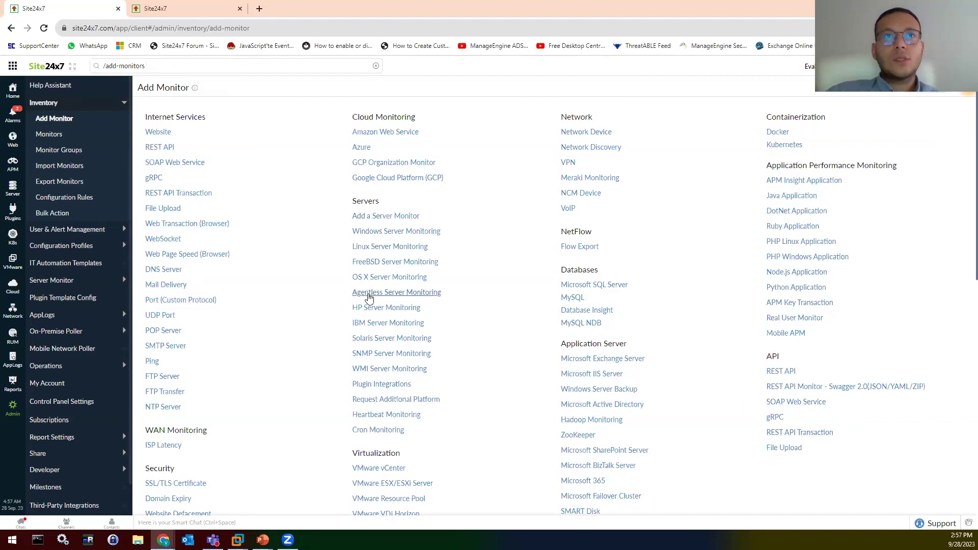
pyautogui.click(444, 295)
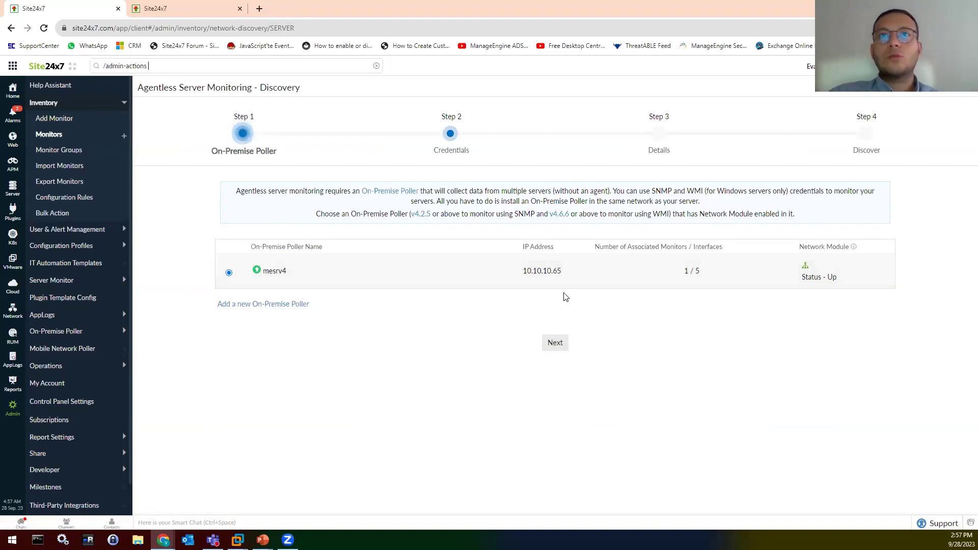
# Use the mesrv4 On-Premise Poller and select only the FortiGateFW credential for the agentless discovery, continuing to the details stage
pyautogui.click(556, 343)
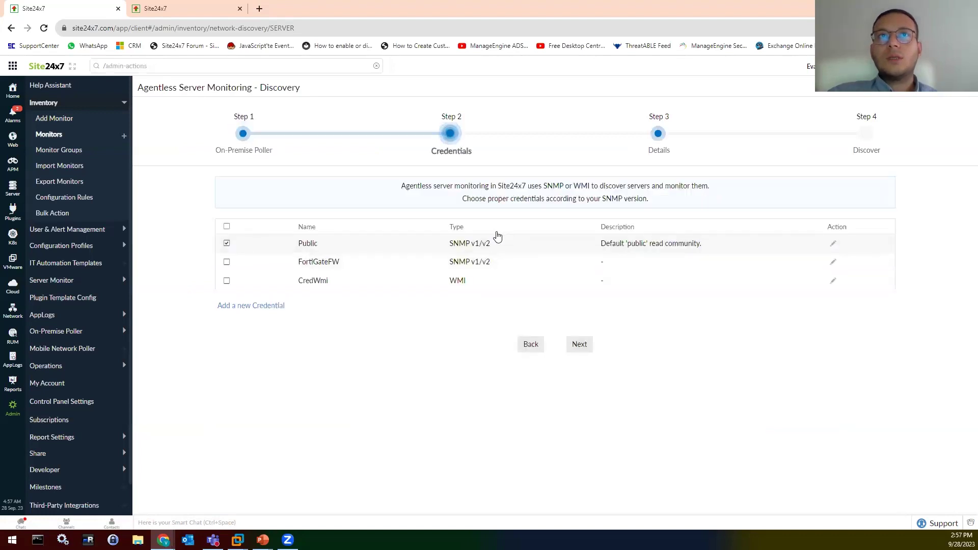
pyautogui.click(227, 261)
pyautogui.click(226, 243)
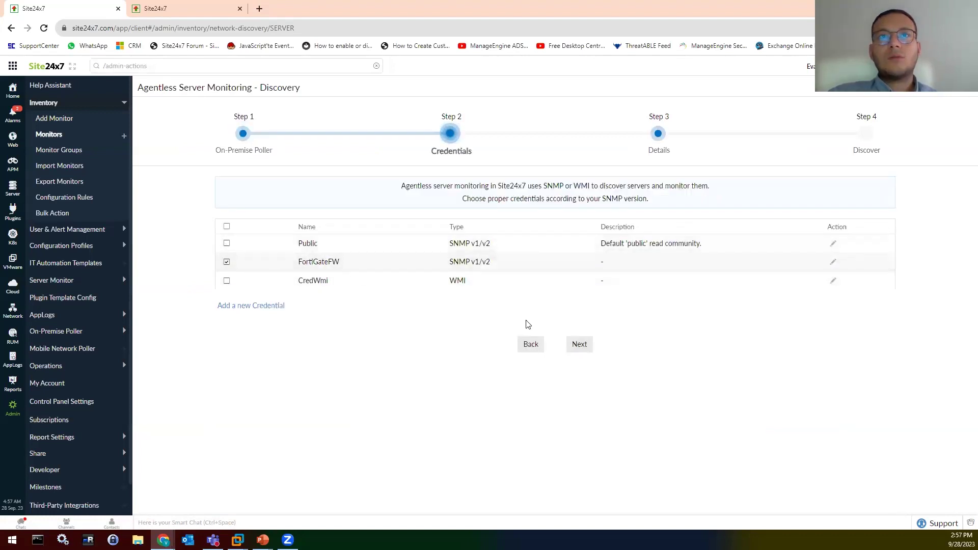
pyautogui.click(575, 344)
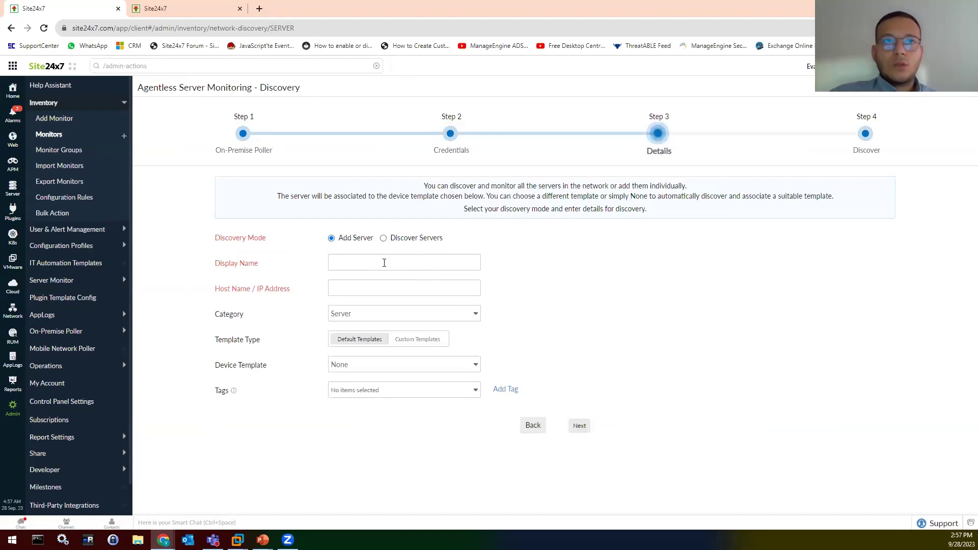
# Compare the Discover Servers and Add Server discovery modes and examine the fields for adding a single server
pyautogui.click(383, 239)
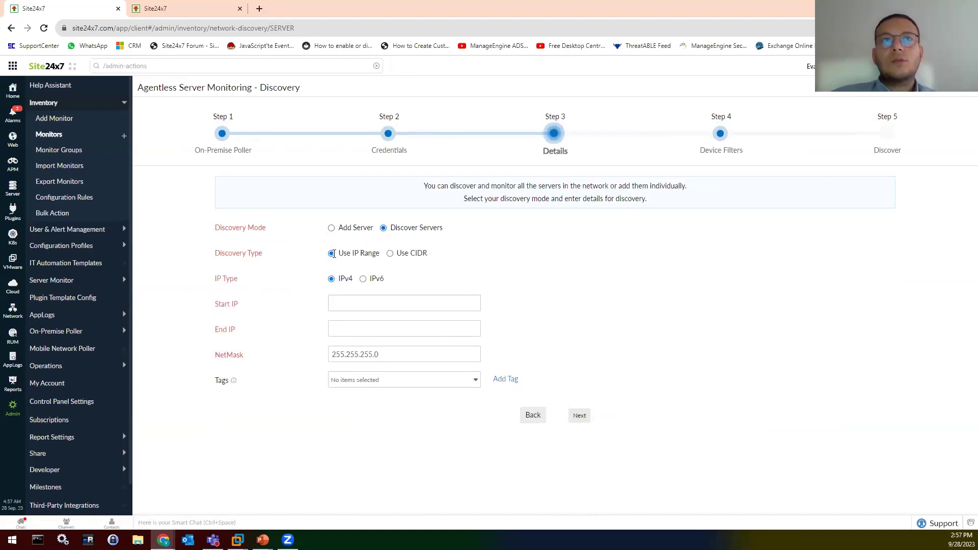
pyautogui.click(331, 228)
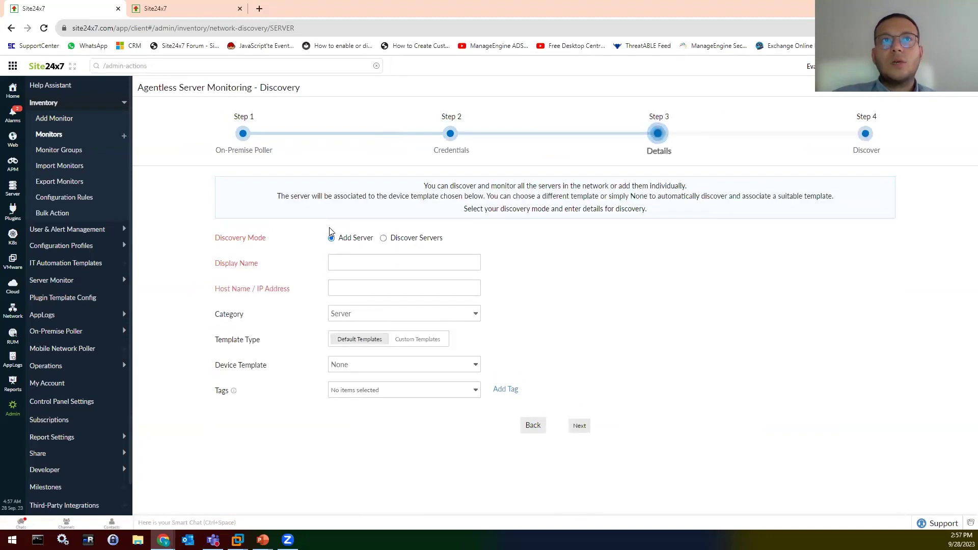
pyautogui.click(438, 321)
pyautogui.click(671, 343)
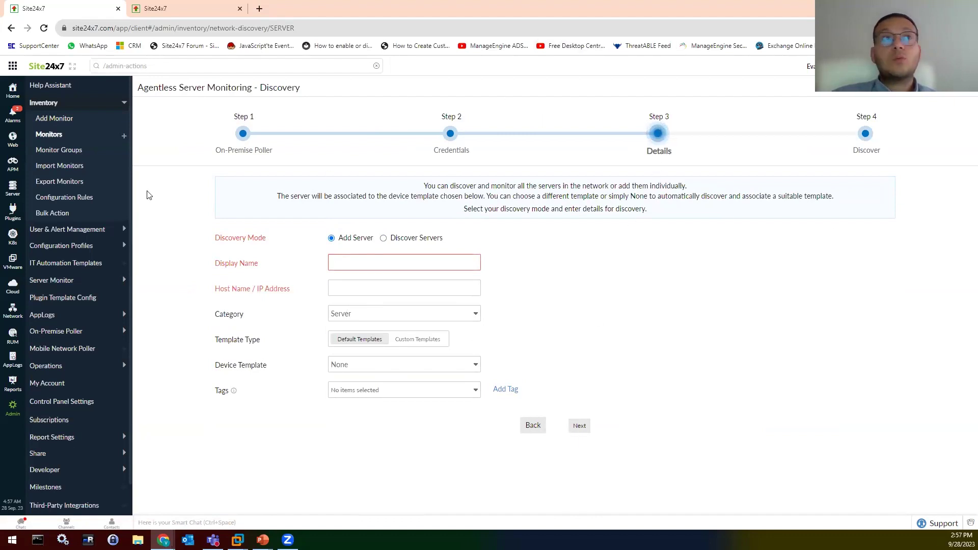
# Open the mesrv4 On-Premise Poller's summary and examine its associated monitors and resource utilization charts
pyautogui.click(72, 332)
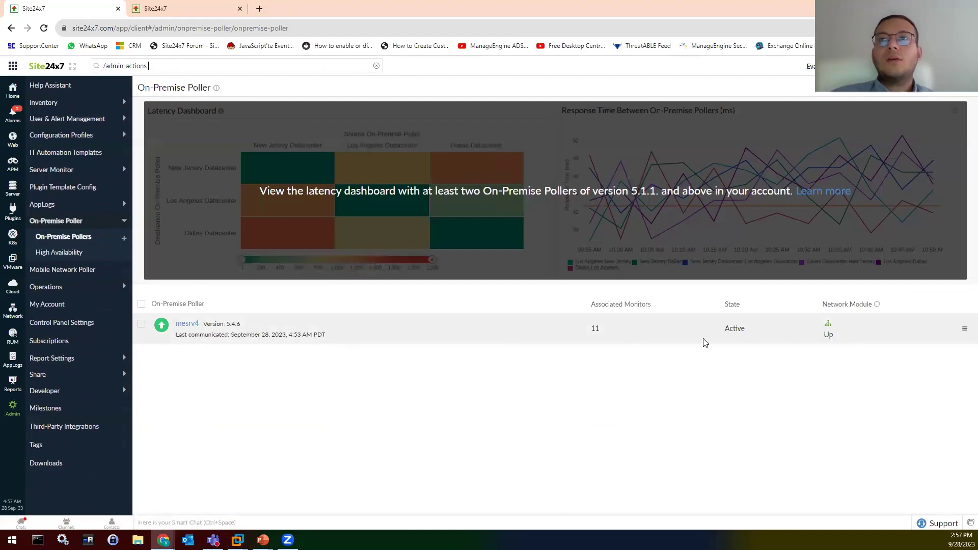
pyautogui.click(187, 325)
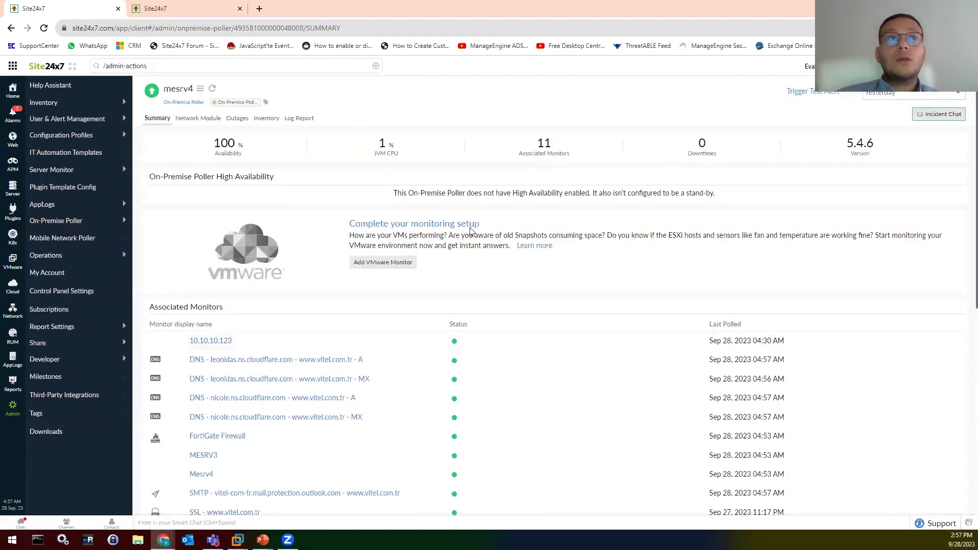
pyautogui.scroll(-2, 224, 354)
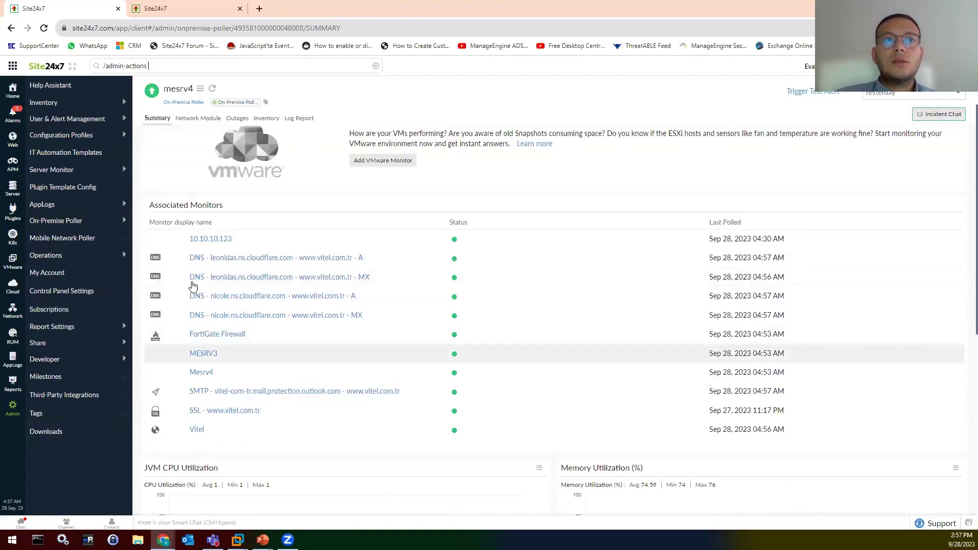
pyautogui.scroll(-3, 624, 331)
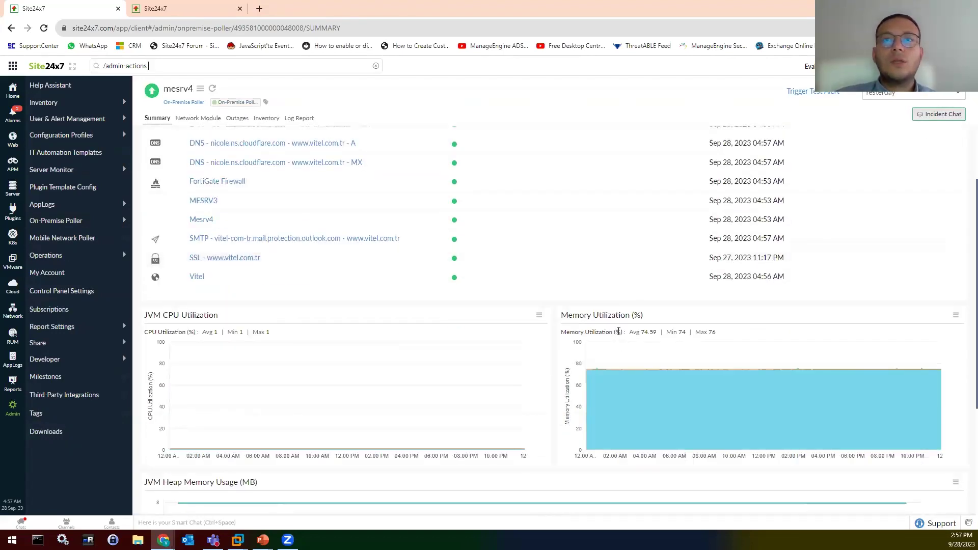
pyautogui.scroll(-3, 206, 307)
pyautogui.scroll(8, 87, 269)
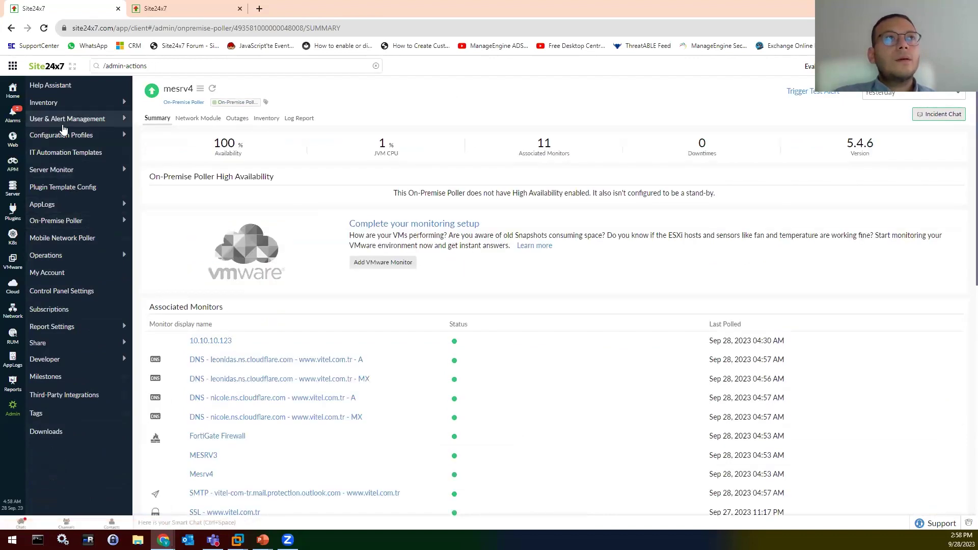
# Review the configured monitors in the inventory list and on the home monitor status page
pyautogui.click(71, 104)
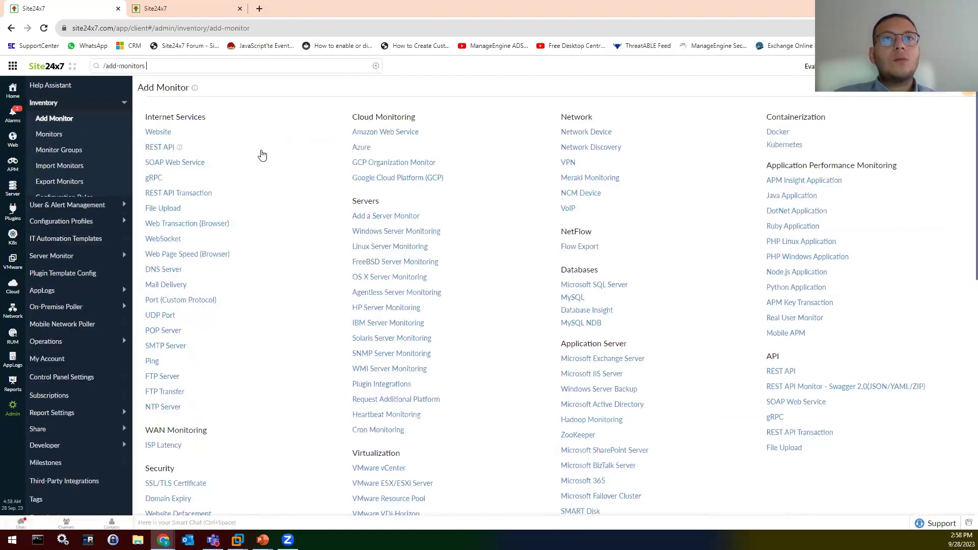
pyautogui.click(49, 134)
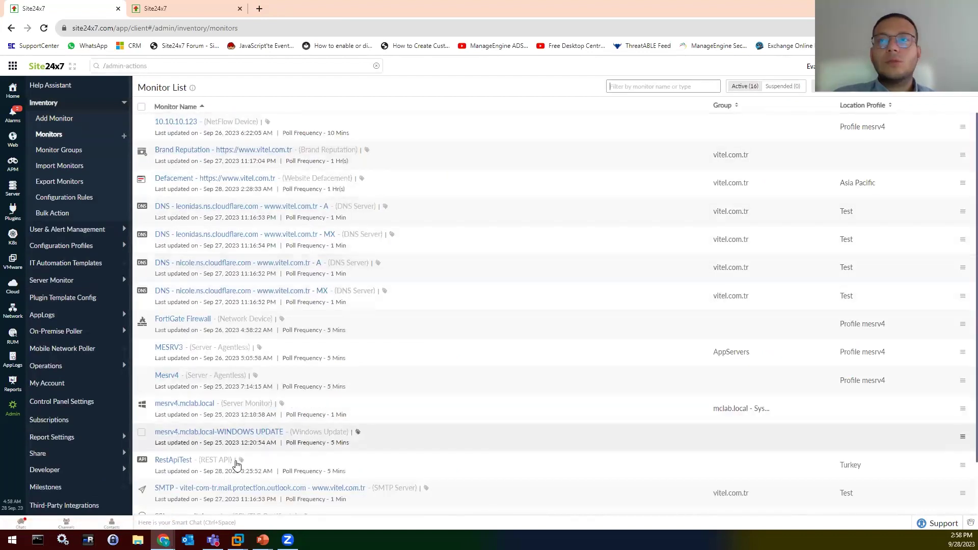
pyautogui.click(12, 90)
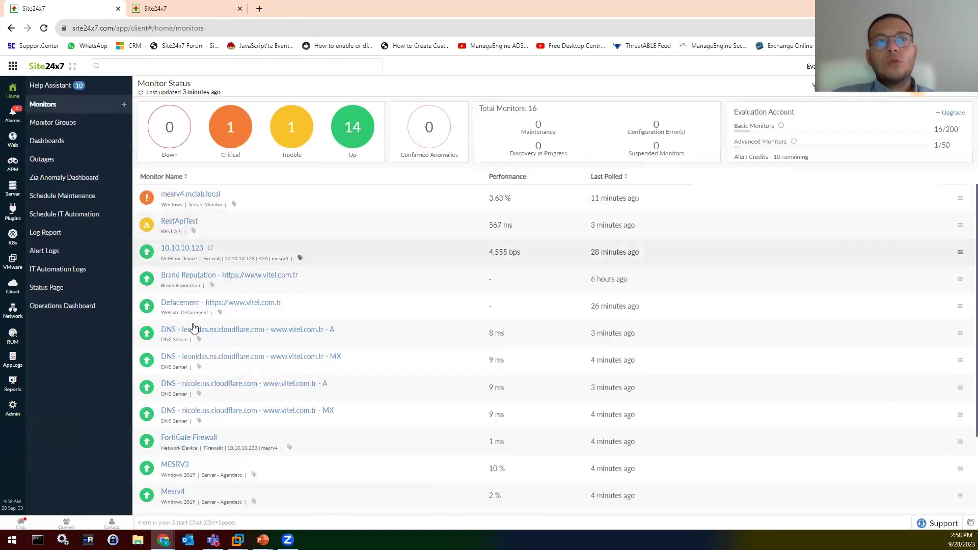
pyautogui.scroll(-2, 185, 474)
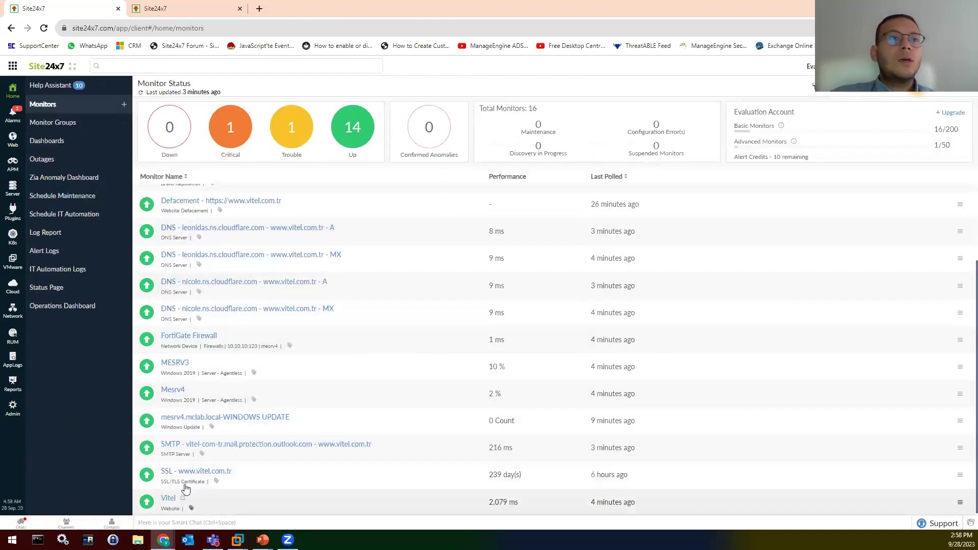
pyautogui.scroll(3, 185, 331)
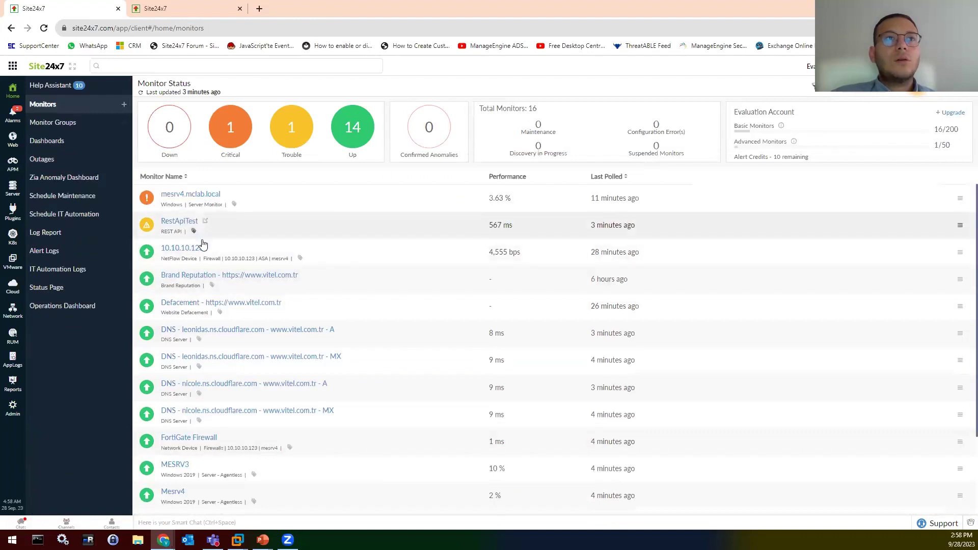
pyautogui.scroll(-2, 196, 430)
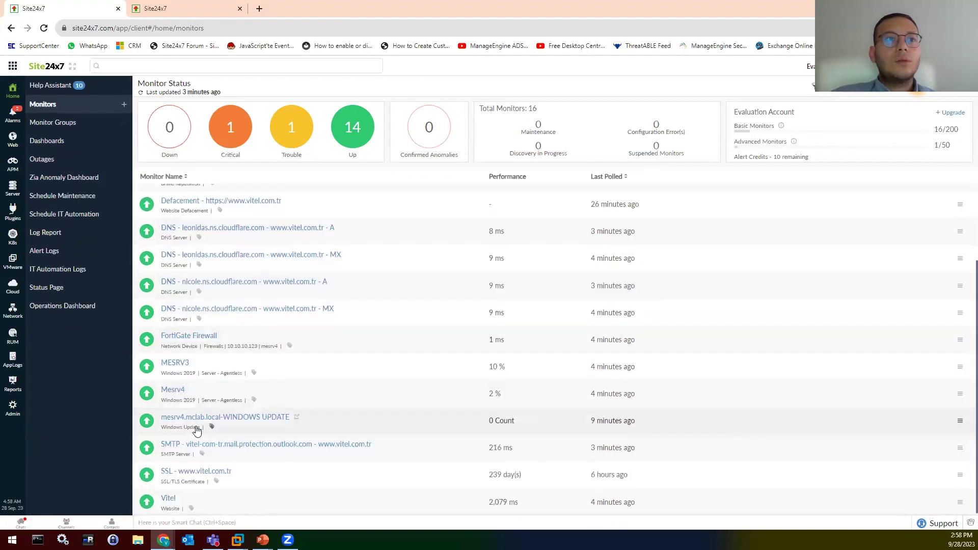
# Open the MESRV3 agentless server monitor and examine its availability summary report and the selectable report periods
pyautogui.click(174, 362)
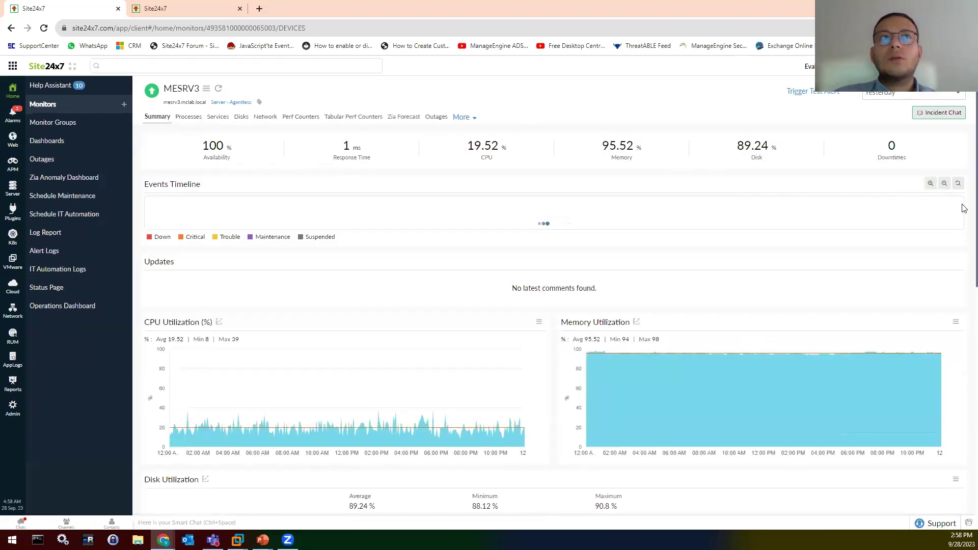
pyautogui.click(217, 148)
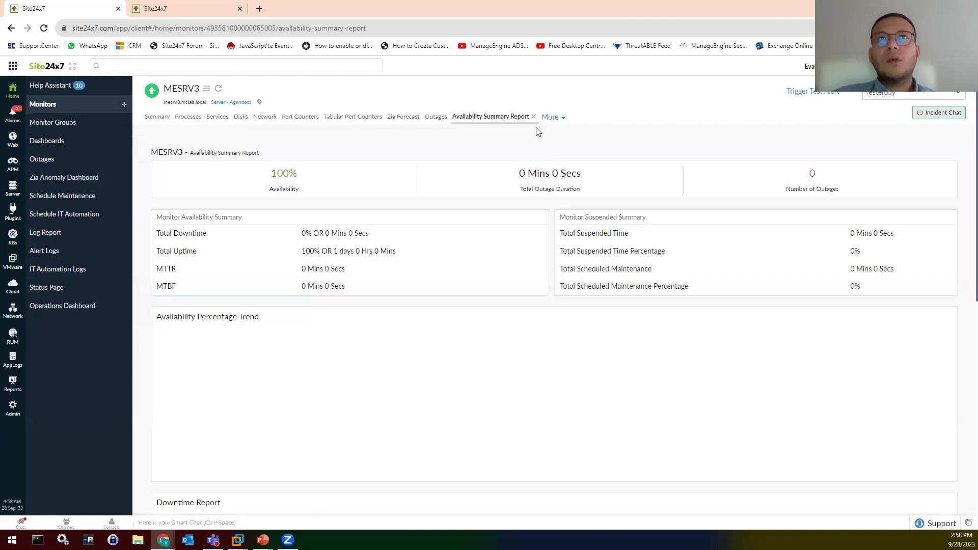
pyautogui.click(900, 99)
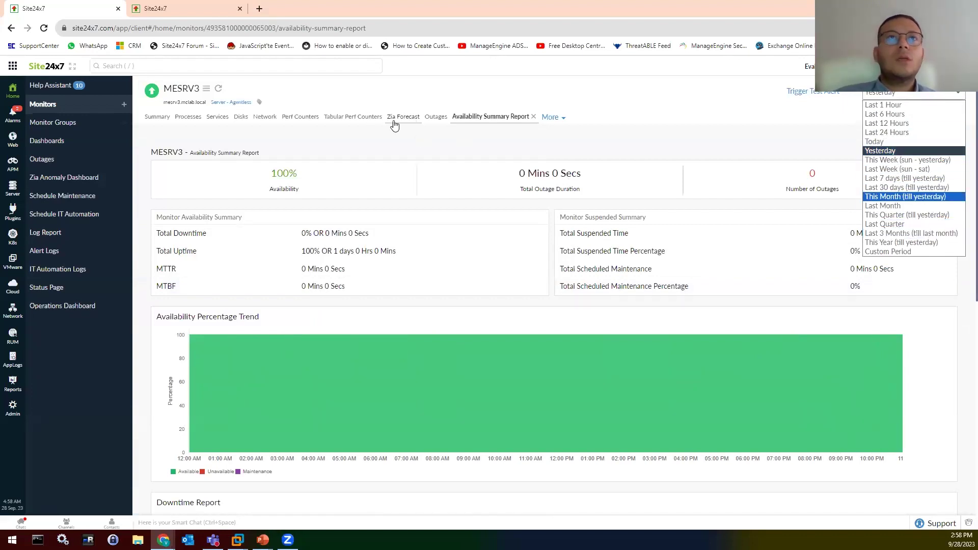
# Examine MESRV3's processes, services, disks, network interfaces and performance counters, and return to its summary
pyautogui.click(198, 118)
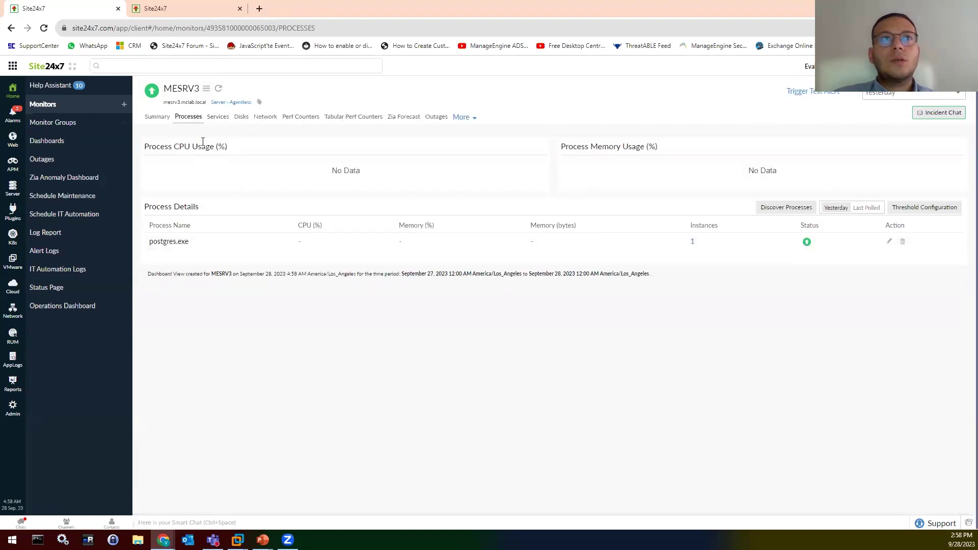
pyautogui.click(215, 118)
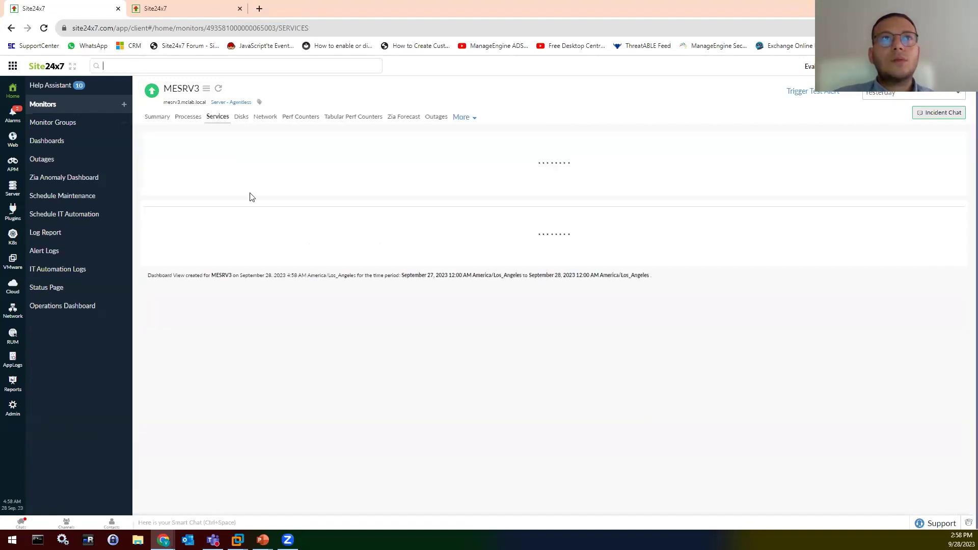
pyautogui.click(242, 118)
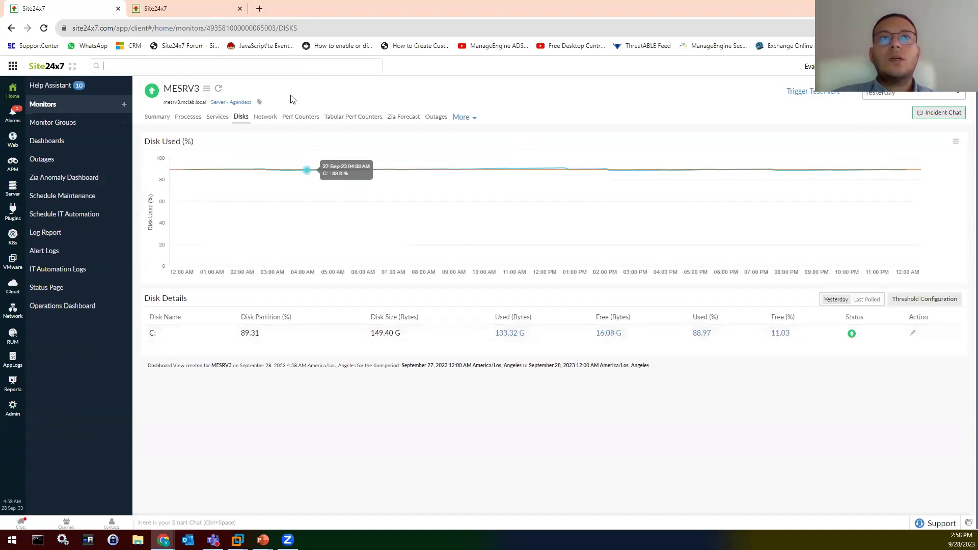
pyautogui.click(265, 118)
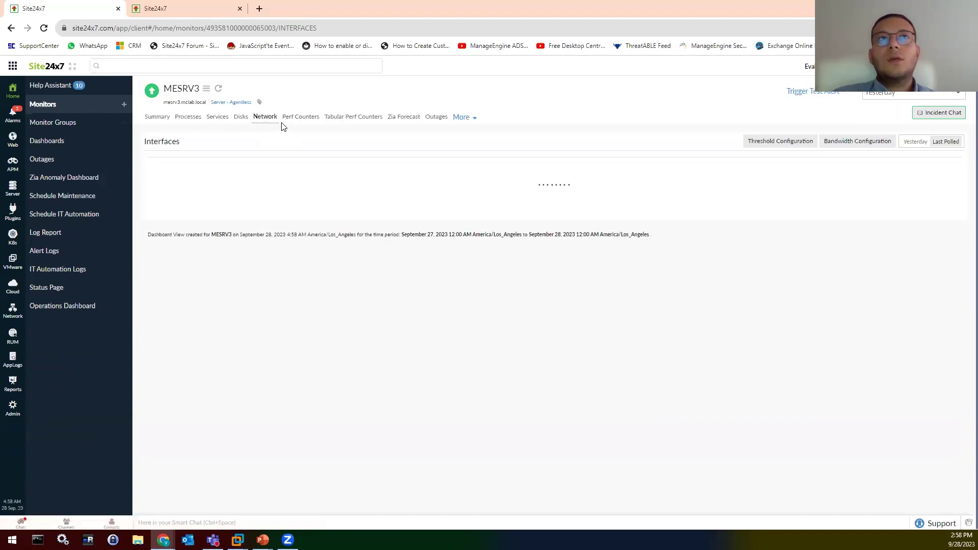
pyautogui.click(299, 118)
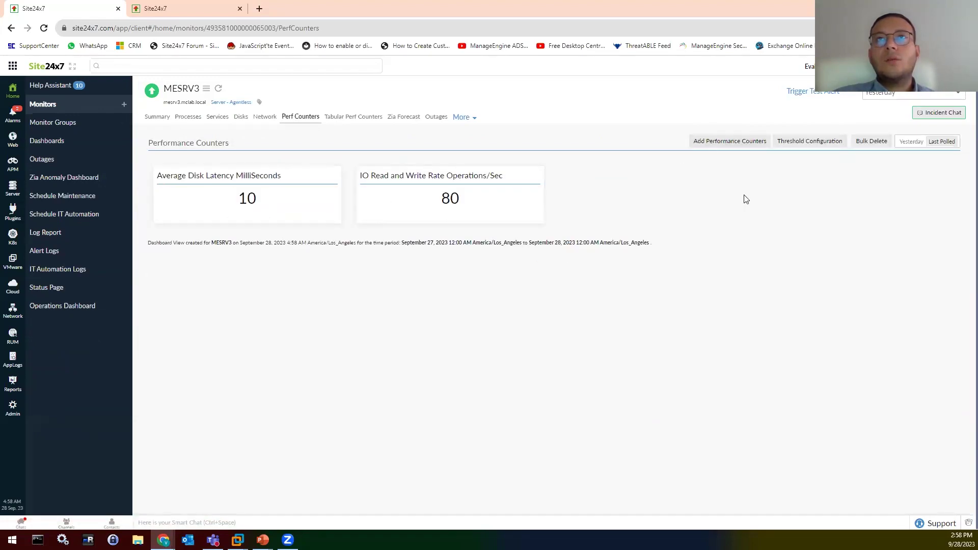
pyautogui.click(162, 118)
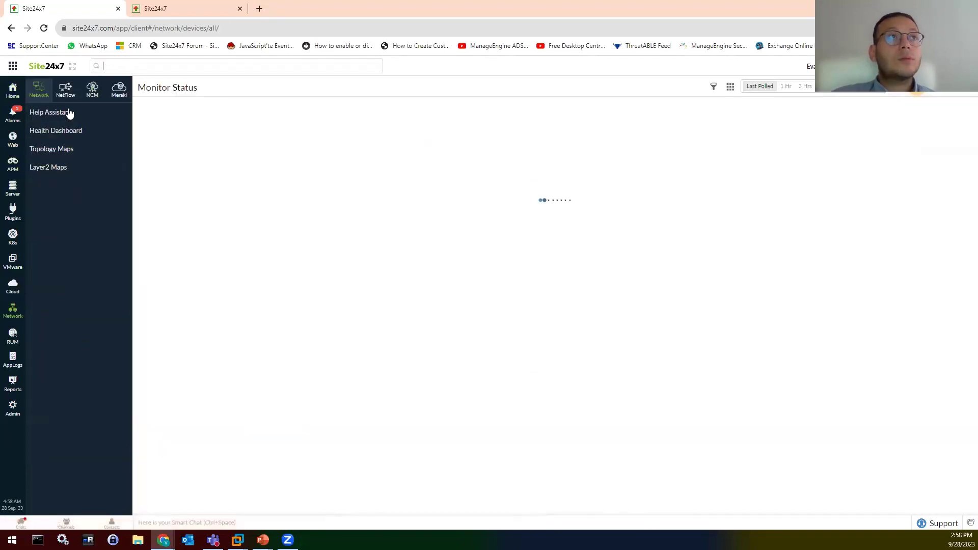
# Open the NetFlow device 10.10.10.123 and examine the traffic and conversations of its port2-WAN Network interface
pyautogui.click(57, 95)
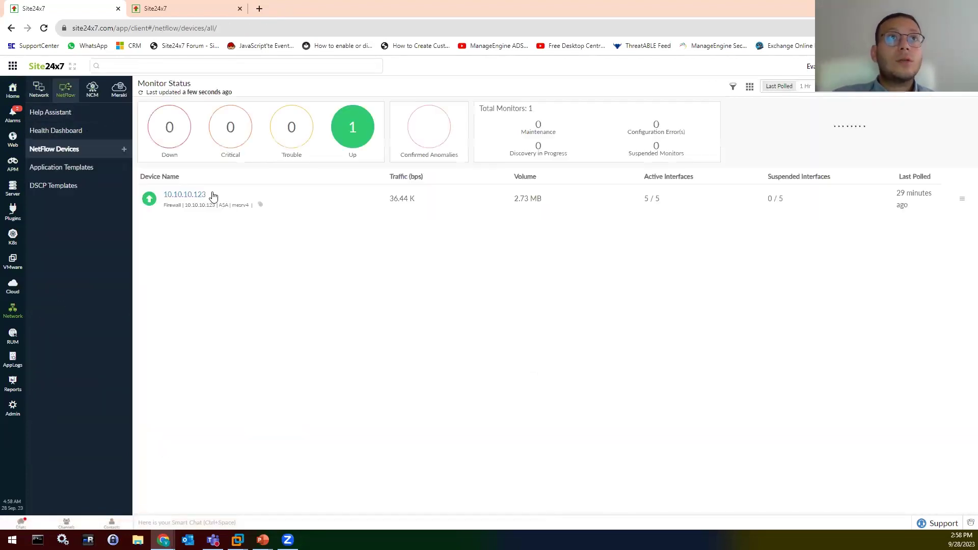
pyautogui.click(194, 198)
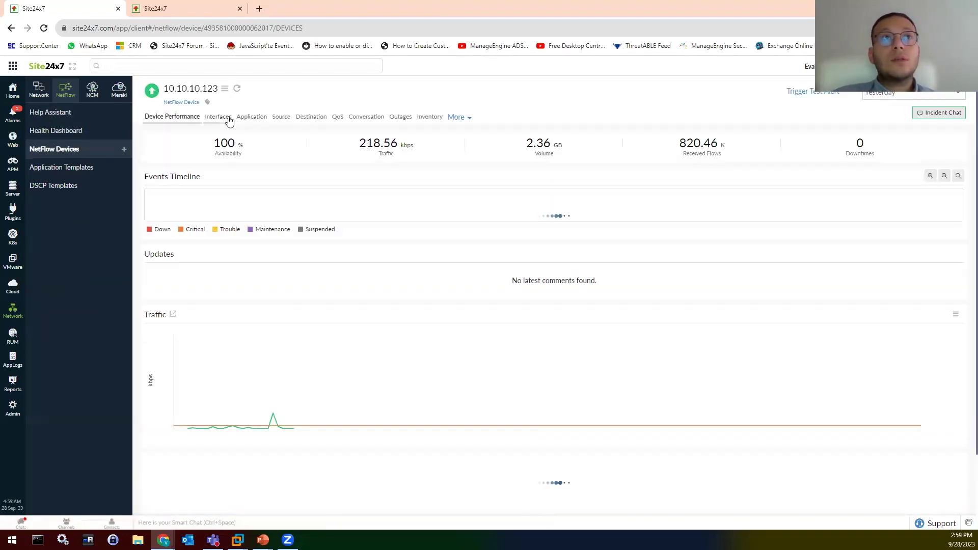
pyautogui.click(229, 118)
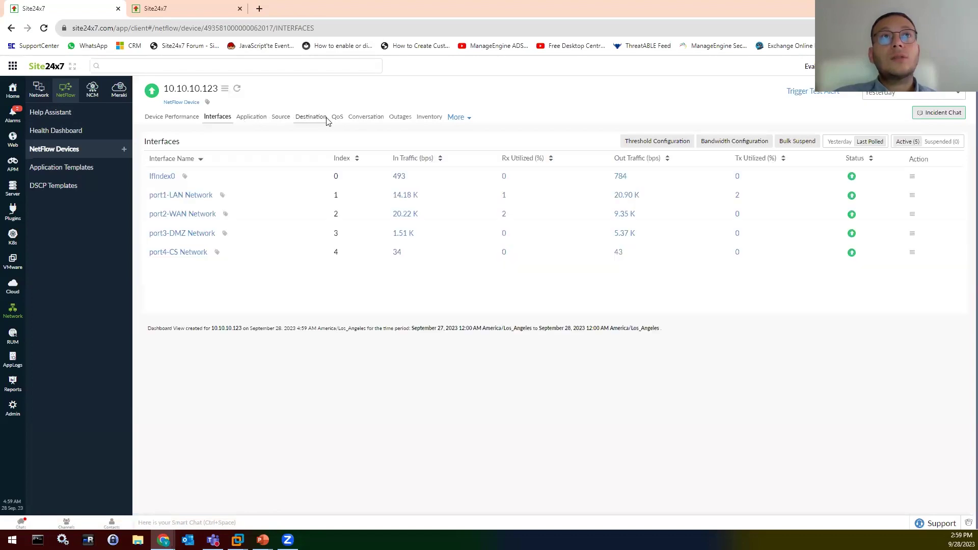
pyautogui.click(201, 214)
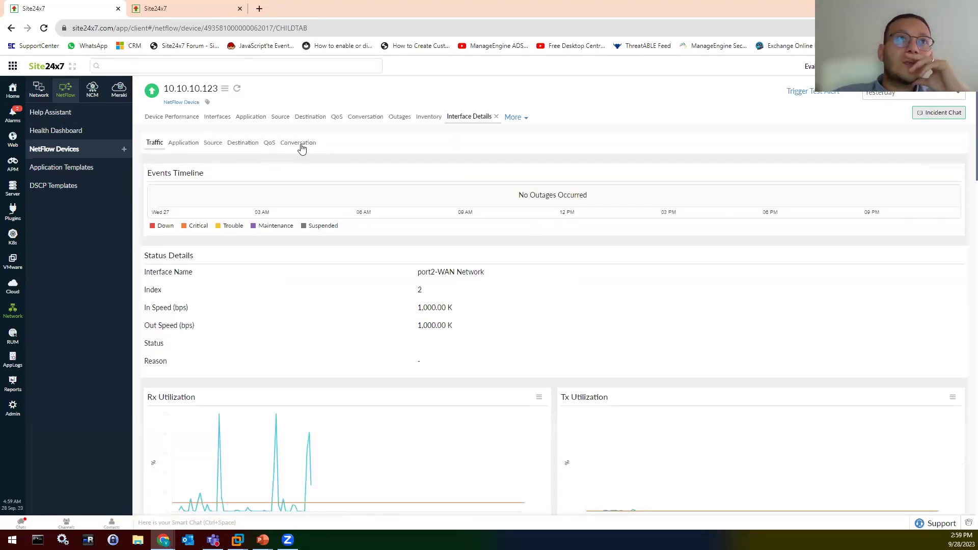
pyautogui.click(311, 145)
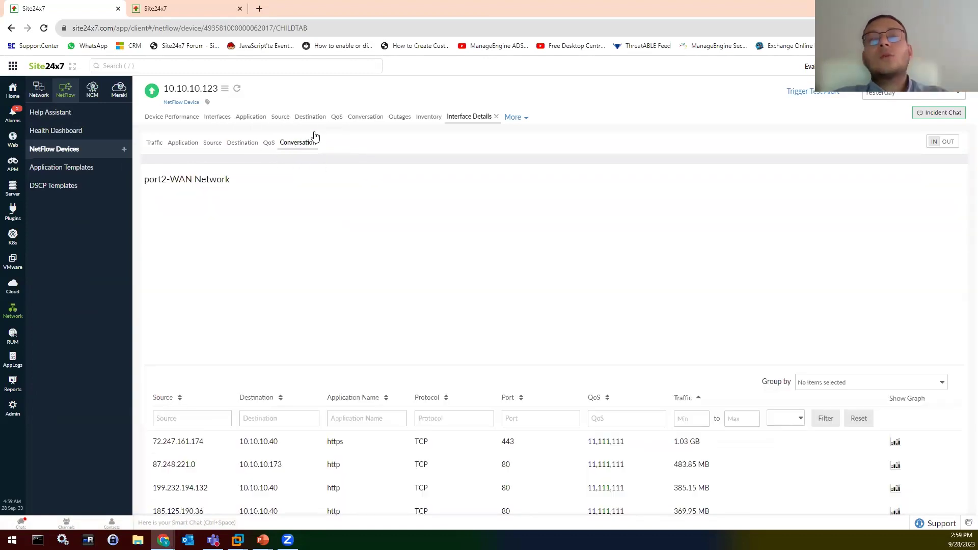
# Examine the conversation chart and table of the port2-WAN Network interface and the selectable report periods
pyautogui.scroll(-2, 405, 346)
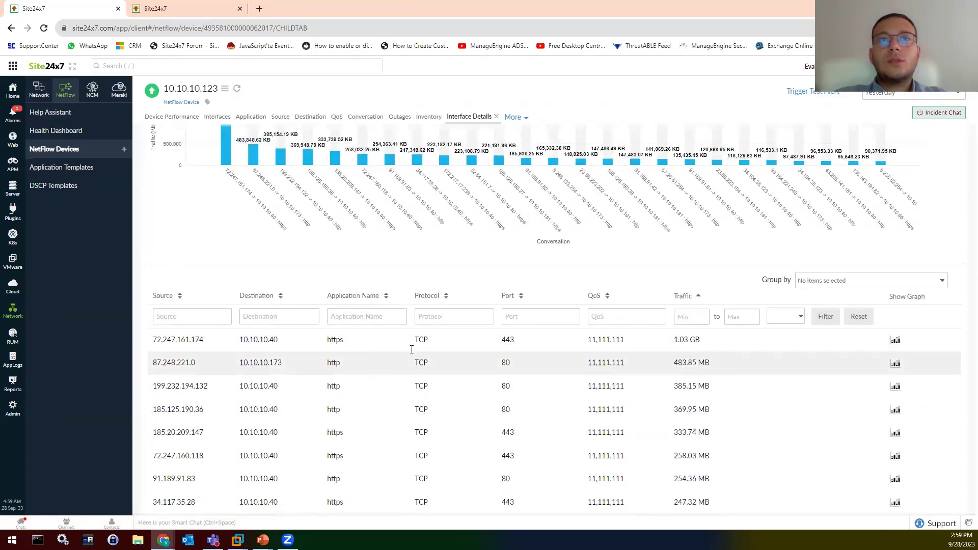
pyautogui.click(897, 95)
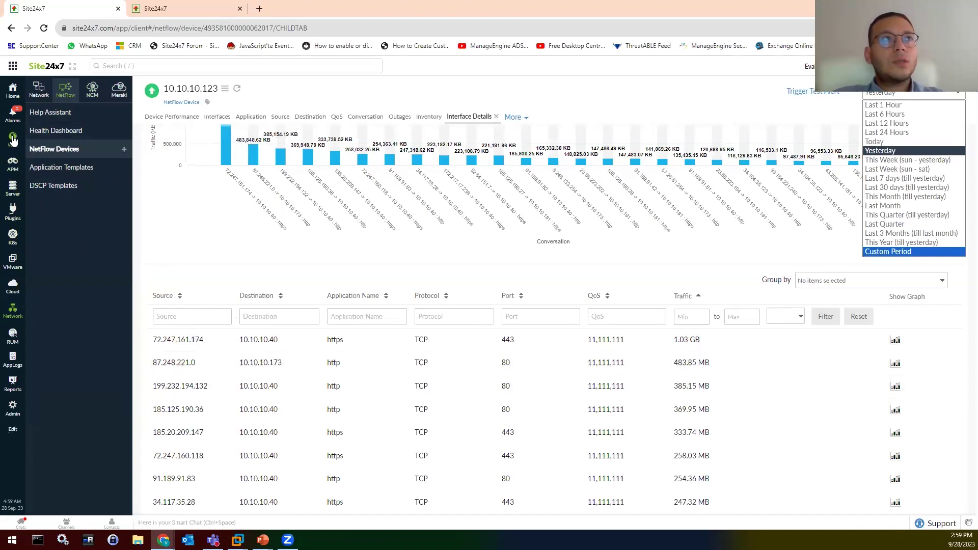
pyautogui.press('Escape')
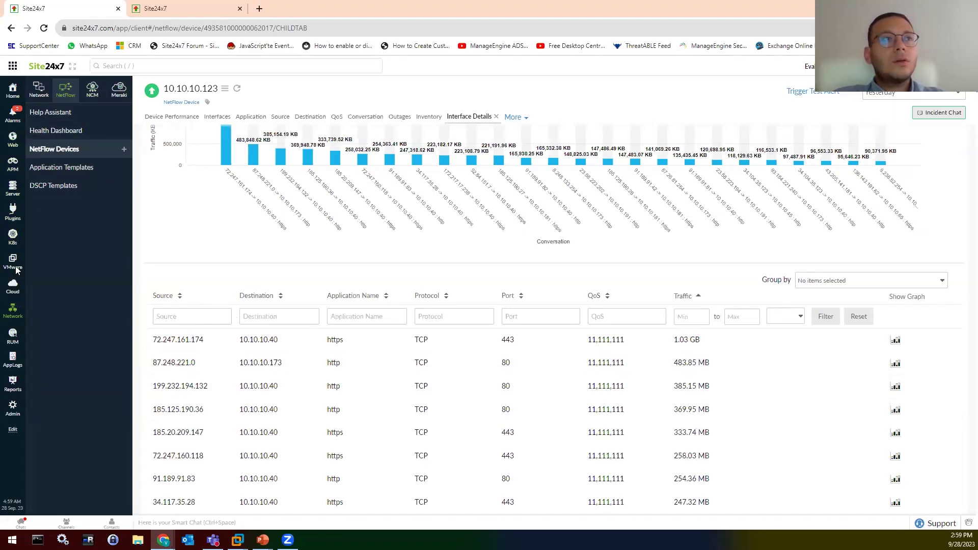
# Switch to the Site24x7 demo account and open the overview of the VMware virtual machine monitor APM-DYN-16, dismissing the incident chat tip
pyautogui.click(163, 9)
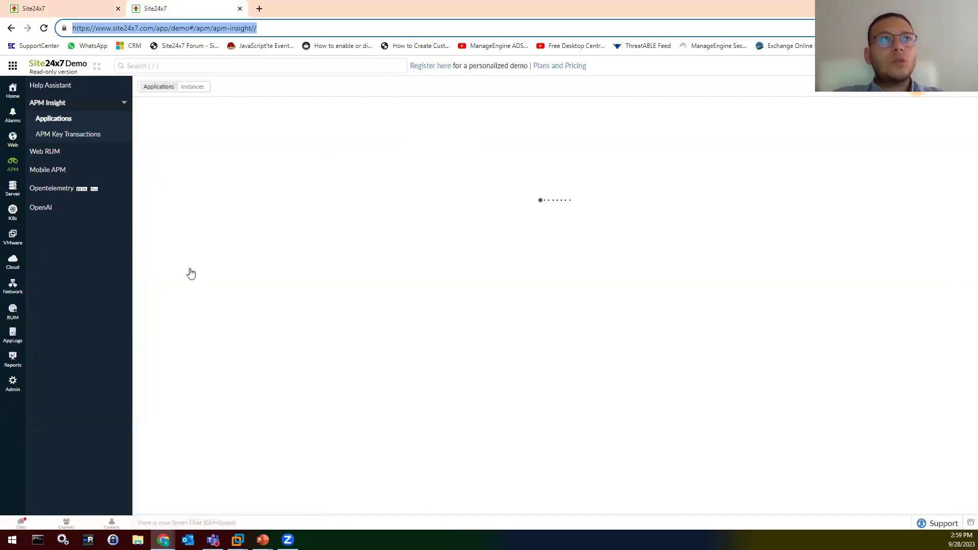
pyautogui.click(14, 247)
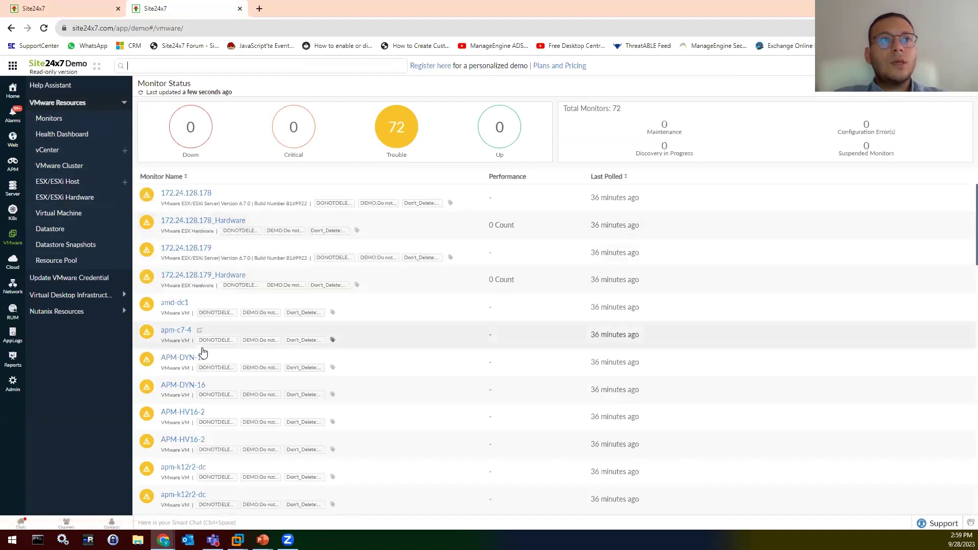
pyautogui.click(182, 359)
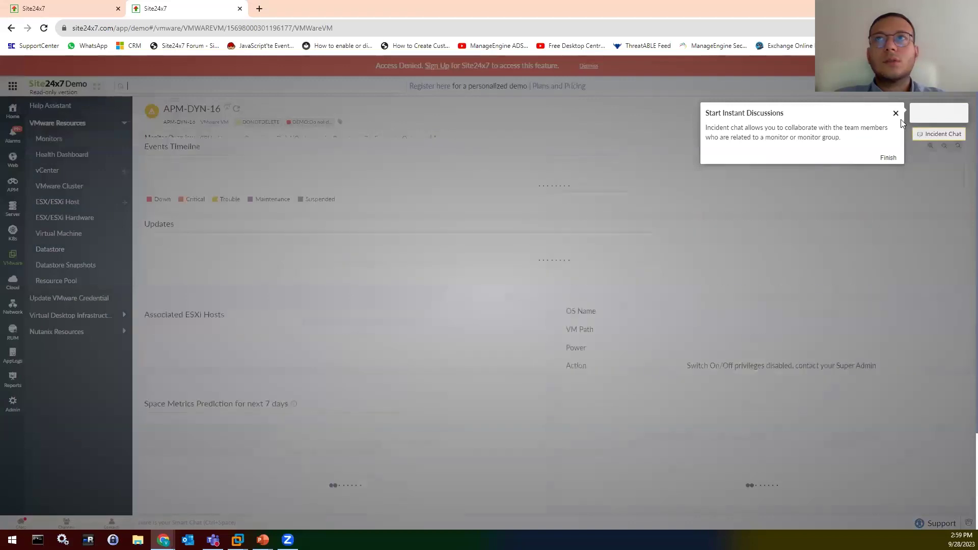
pyautogui.click(893, 115)
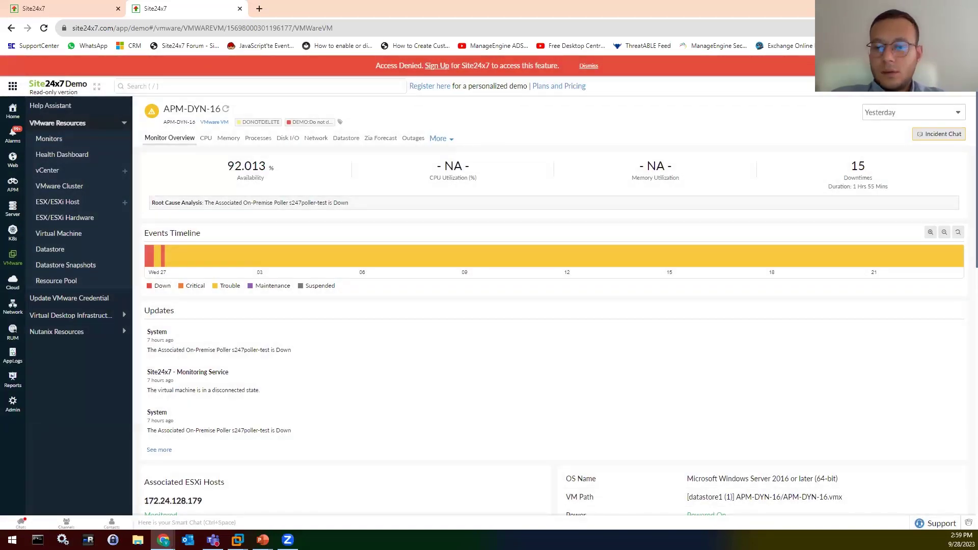